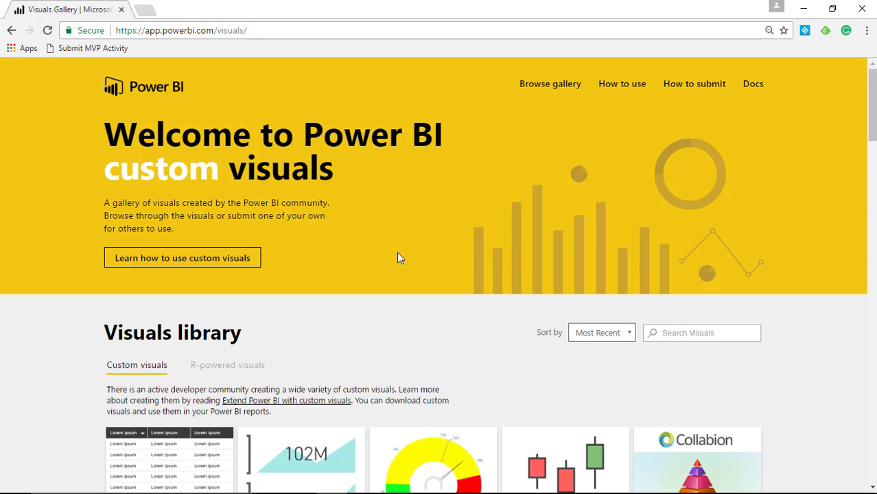
# Browse the Visuals library and view the Gantt custom visual's details, then close them
pyautogui.scroll(-6, 398, 258)
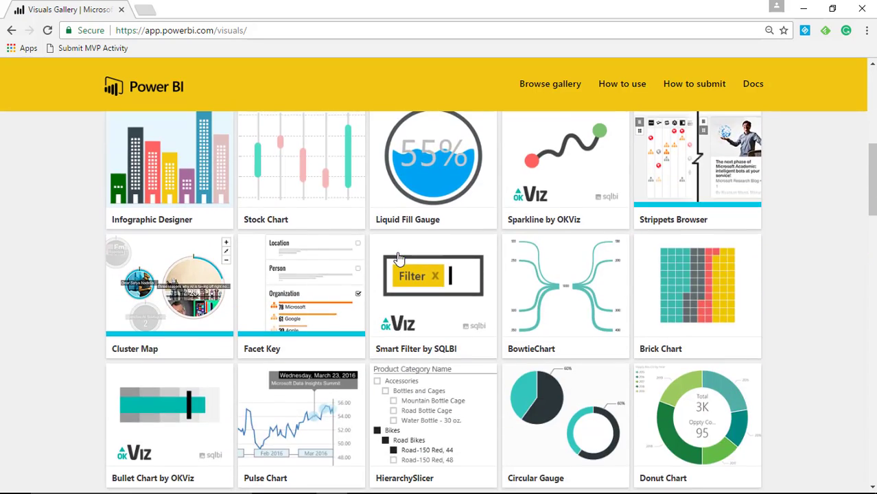
pyautogui.scroll(-8, 398, 257)
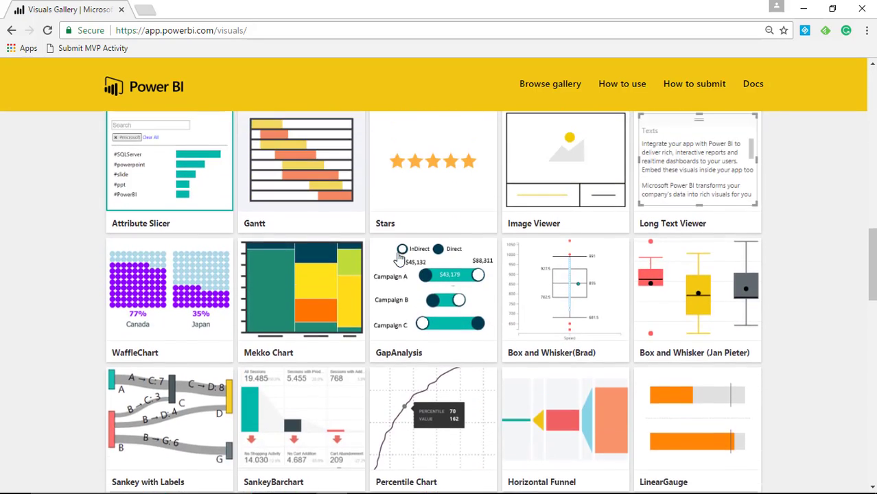
pyautogui.scroll(1, 496, 254)
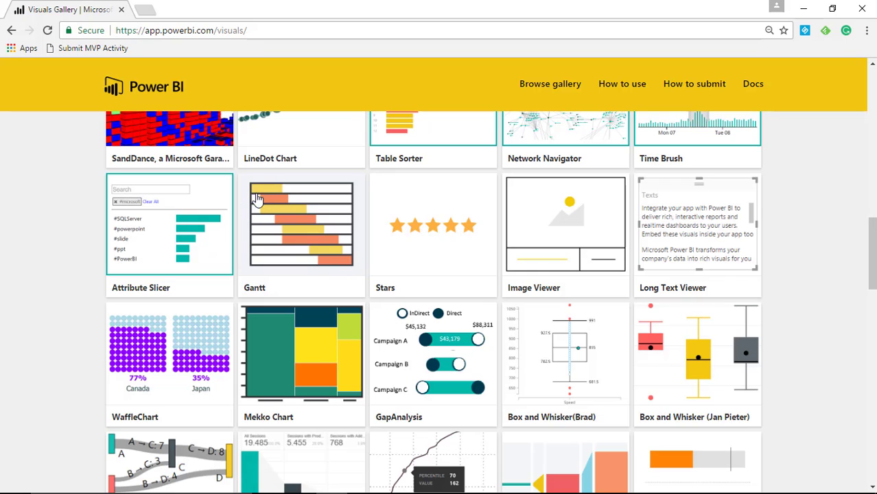
pyautogui.click(287, 215)
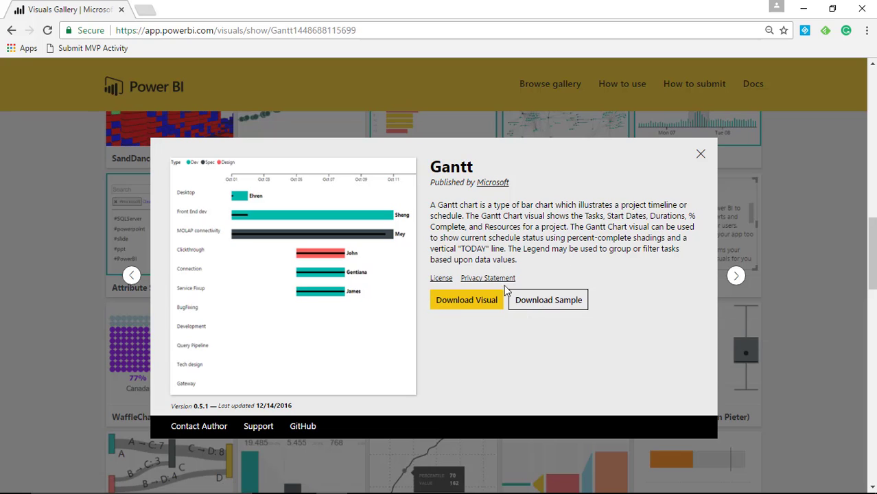
pyautogui.click(699, 154)
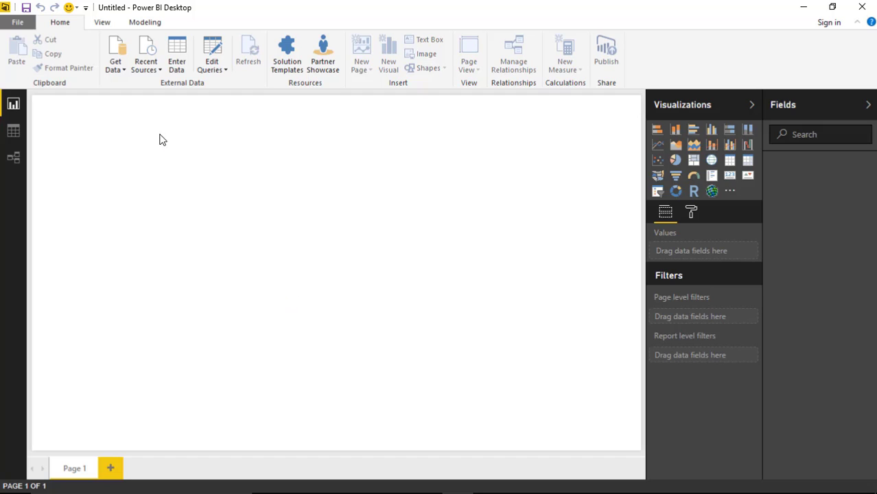
# Connect to the Excel workbook Project Progress.xlsx in the Power BI Custom Visuals\Data folder
pyautogui.click(110, 67)
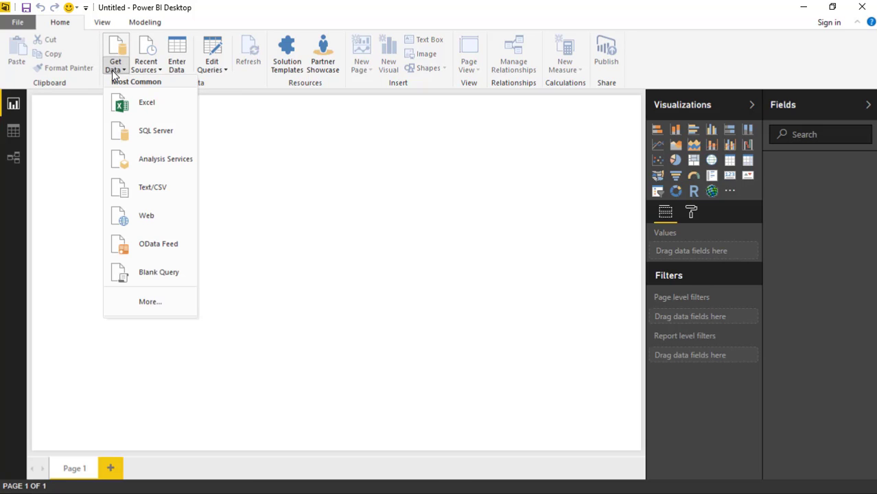
pyautogui.click(146, 106)
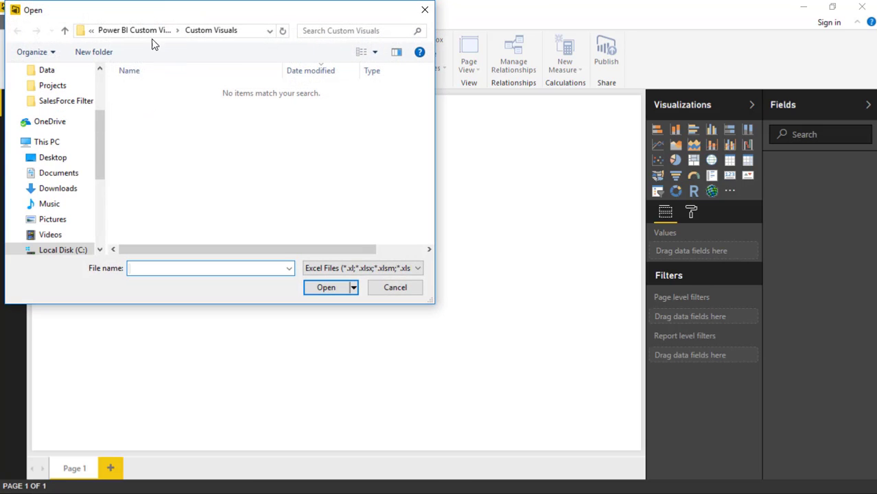
pyautogui.click(142, 31)
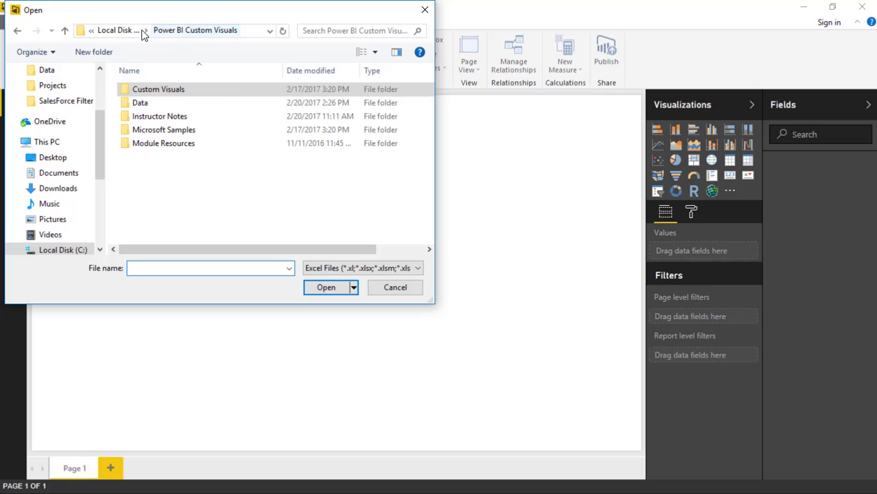
pyautogui.doubleClick(159, 106)
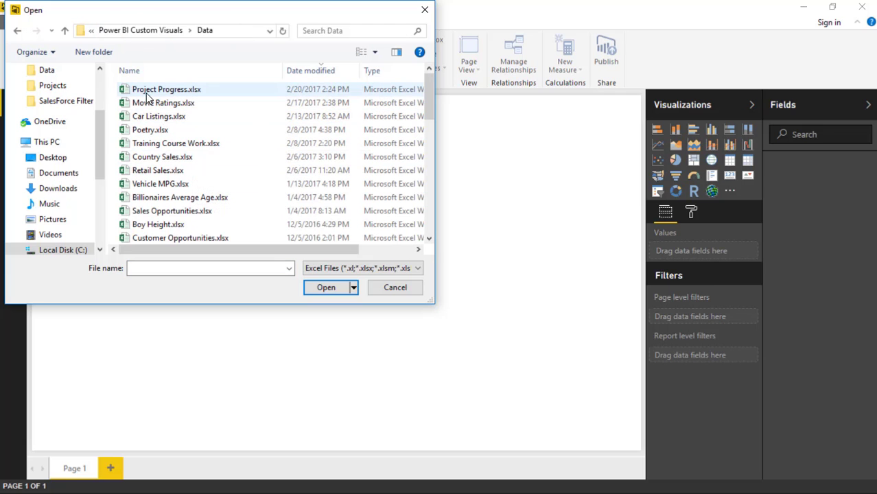
pyautogui.click(204, 90)
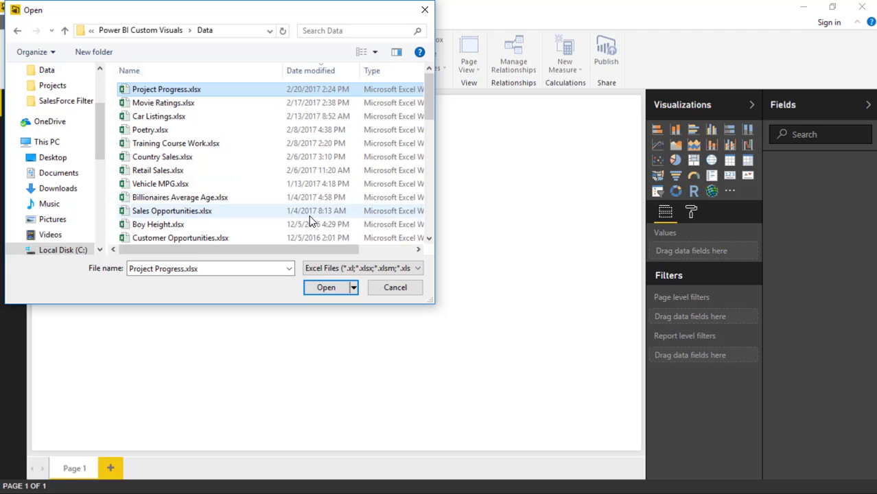
pyautogui.click(327, 286)
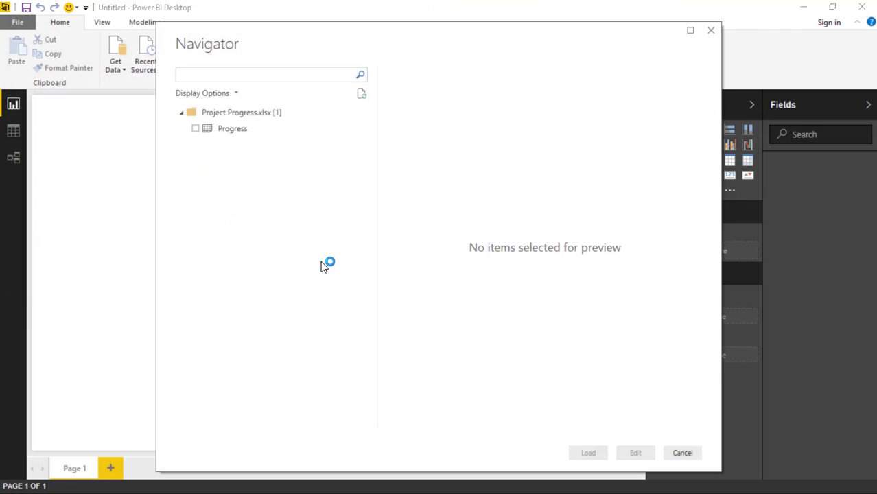
# Tick the Progress table in Navigator, review its preview, and load it
pyautogui.click(196, 129)
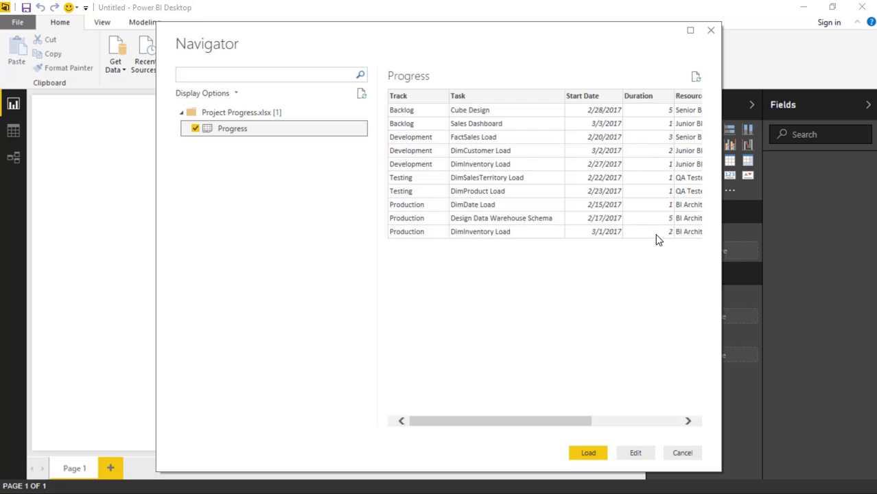
pyautogui.moveTo(531, 423); pyautogui.dragTo(626, 432)
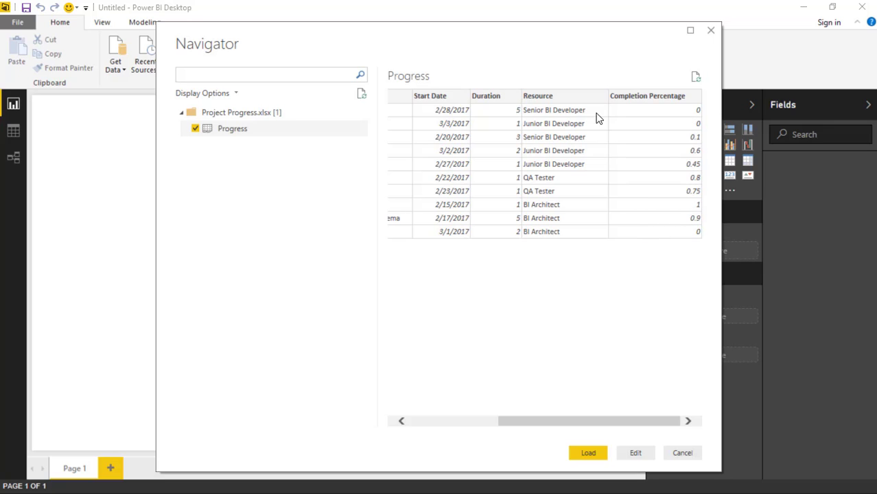
pyautogui.click(588, 453)
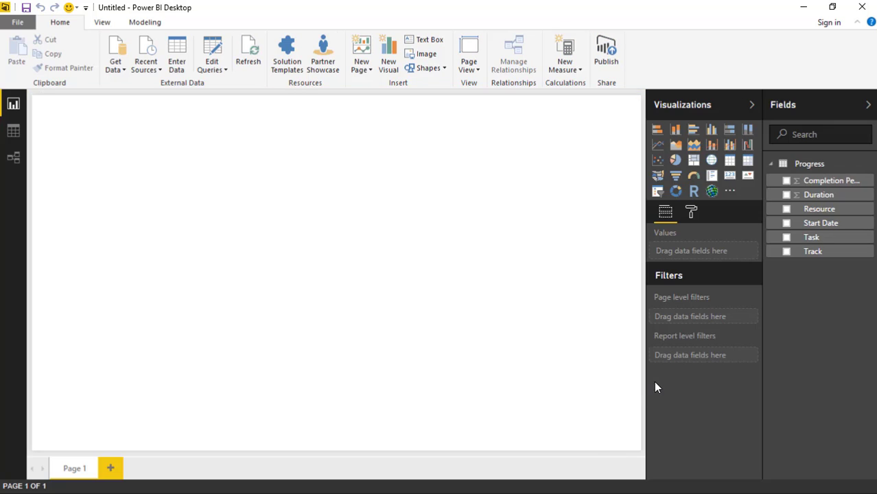
# Import Gantt.0.5.1.pbiviz from the Custom Visuals folder as a custom visual
pyautogui.click(731, 194)
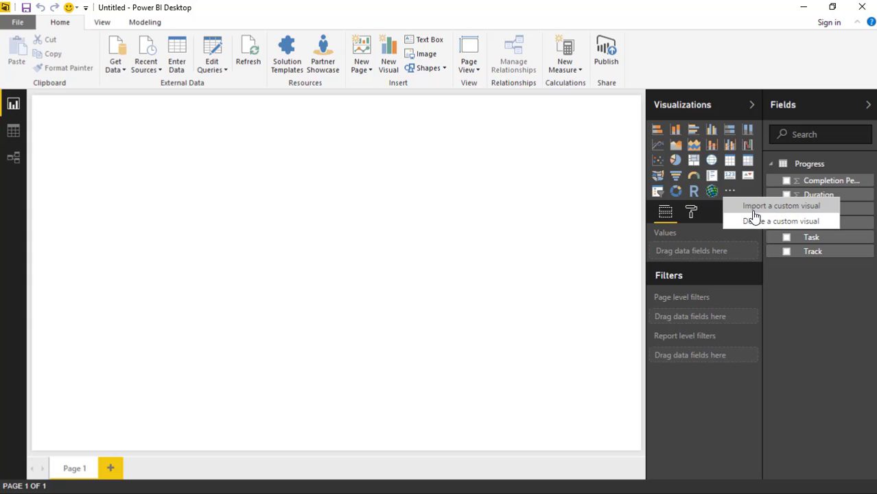
pyautogui.click(753, 210)
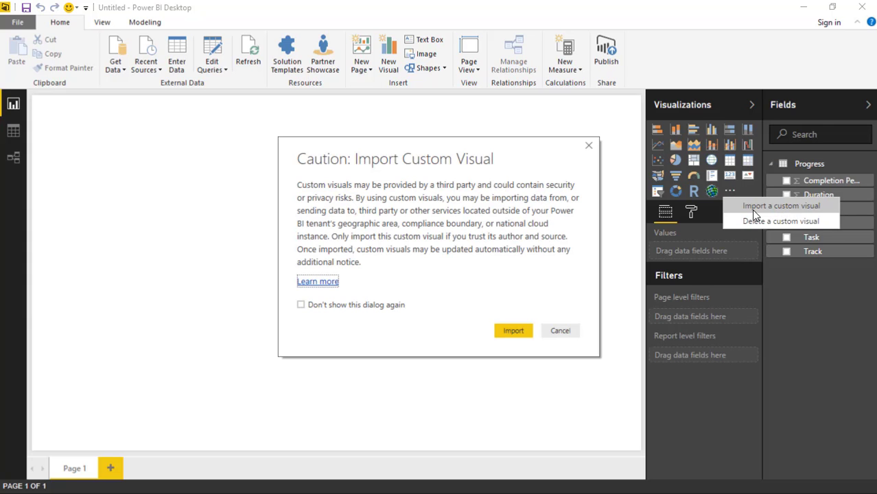
pyautogui.click(513, 331)
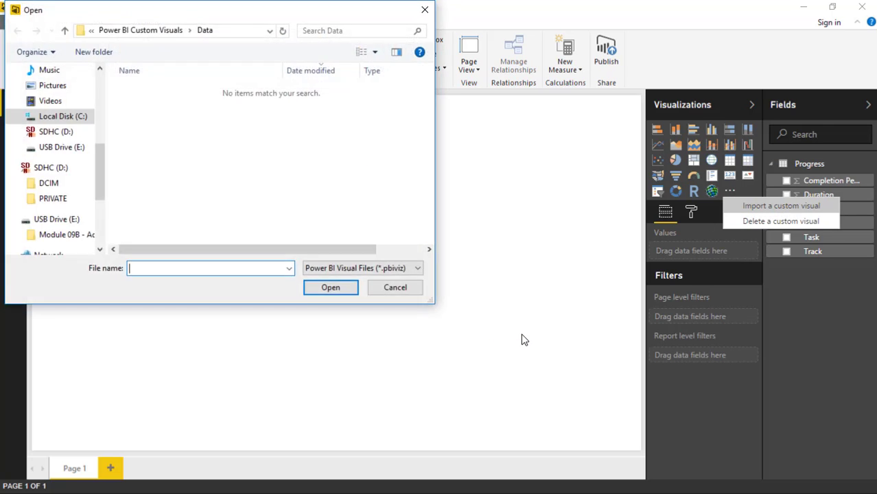
pyautogui.click(163, 32)
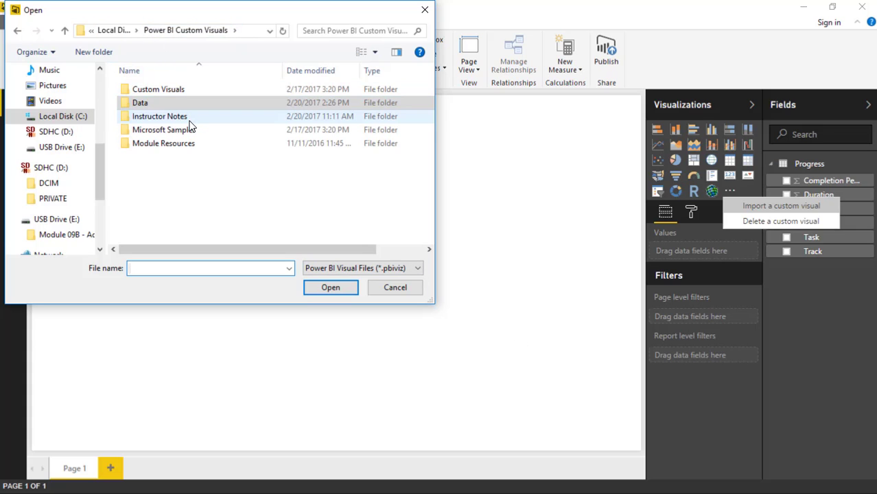
pyautogui.doubleClick(191, 93)
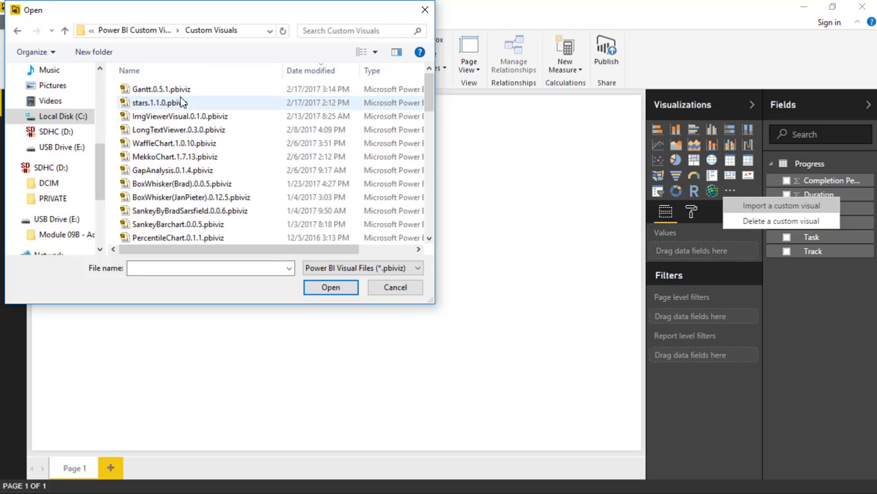
pyautogui.click(182, 90)
pyautogui.click(325, 285)
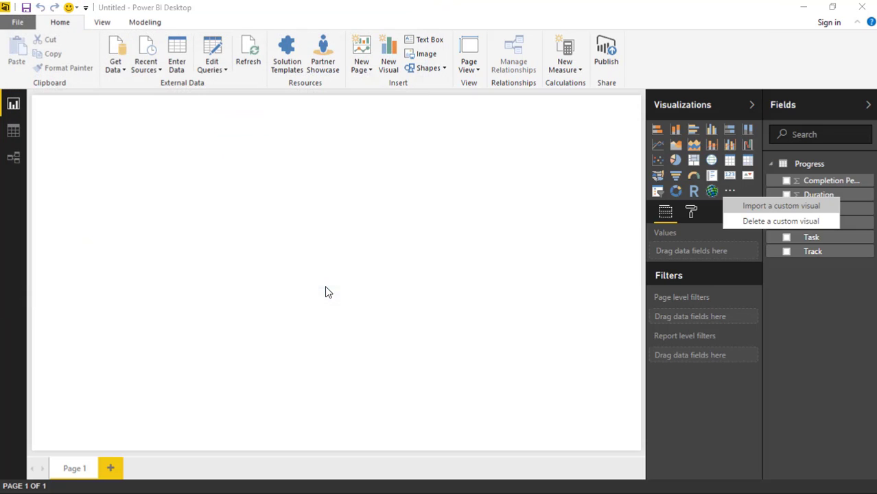
pyautogui.click(562, 274)
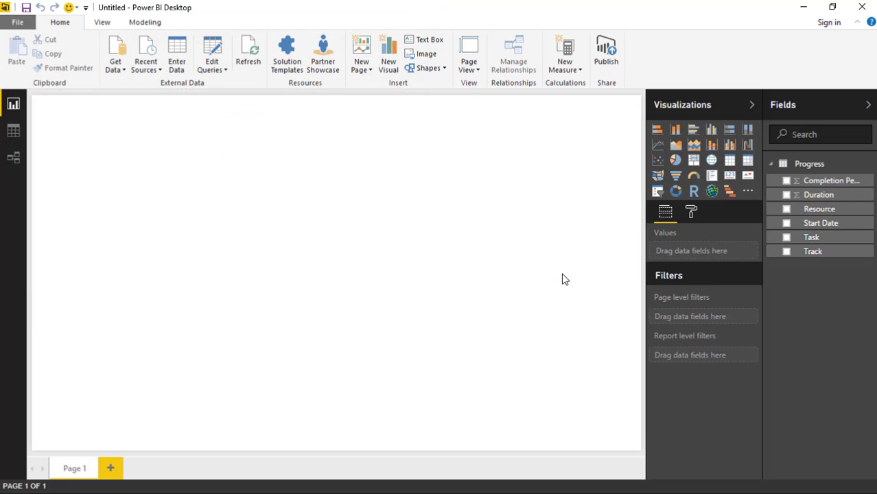
# Add a blank Gantt visual and stretch it across the page
pyautogui.click(729, 192)
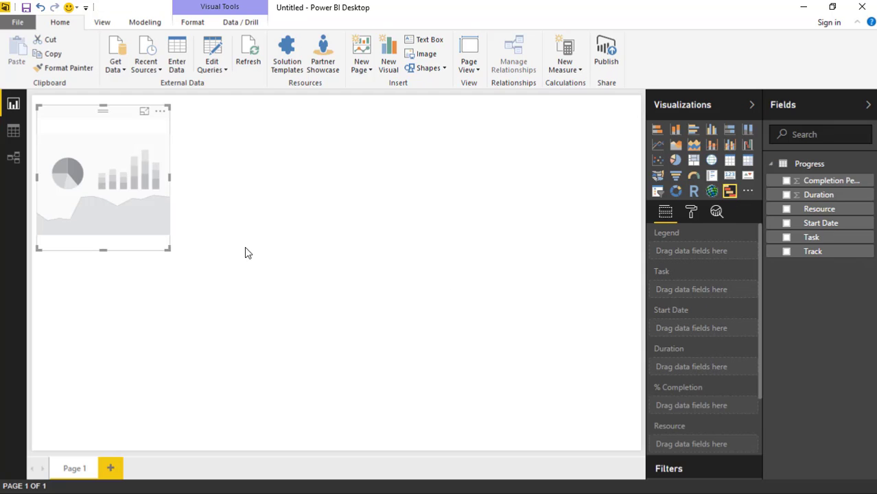
pyautogui.moveTo(168, 249); pyautogui.dragTo(466, 460)
pyautogui.click(511, 442)
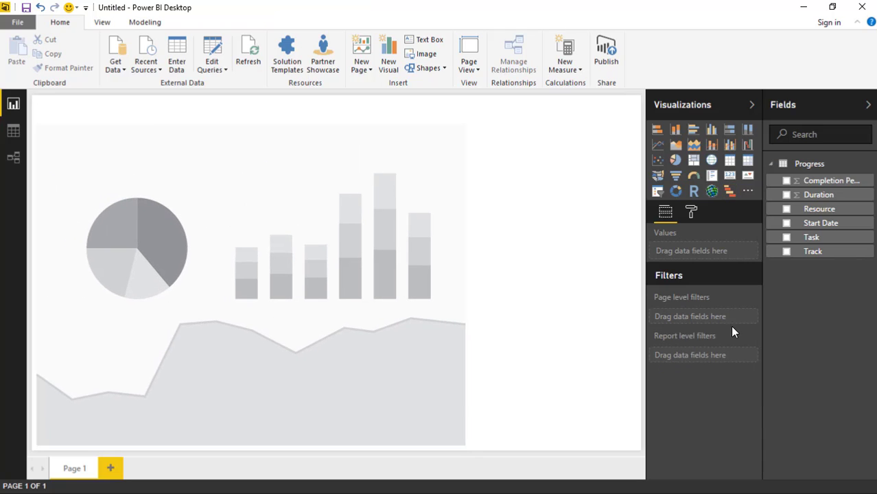
pyautogui.click(398, 276)
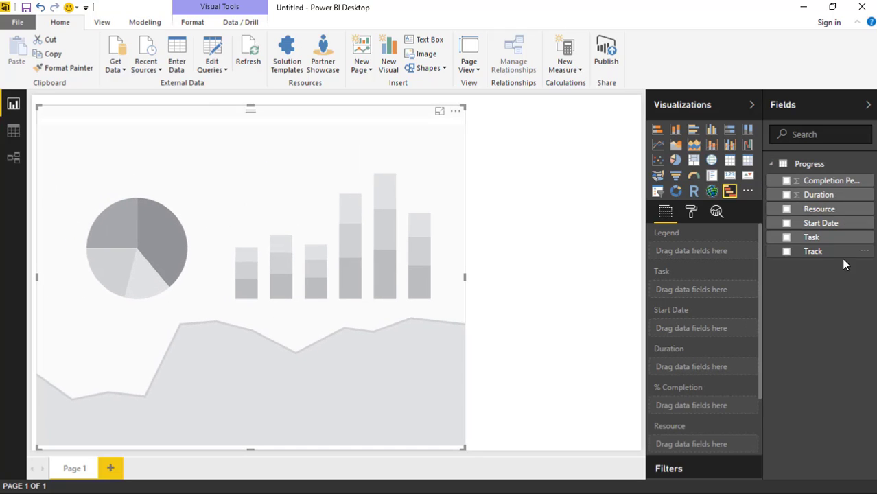
# Fill the Gantt with Track, Task, Start Date, Resource, Duration and Completion Percentage
pyautogui.click(787, 252)
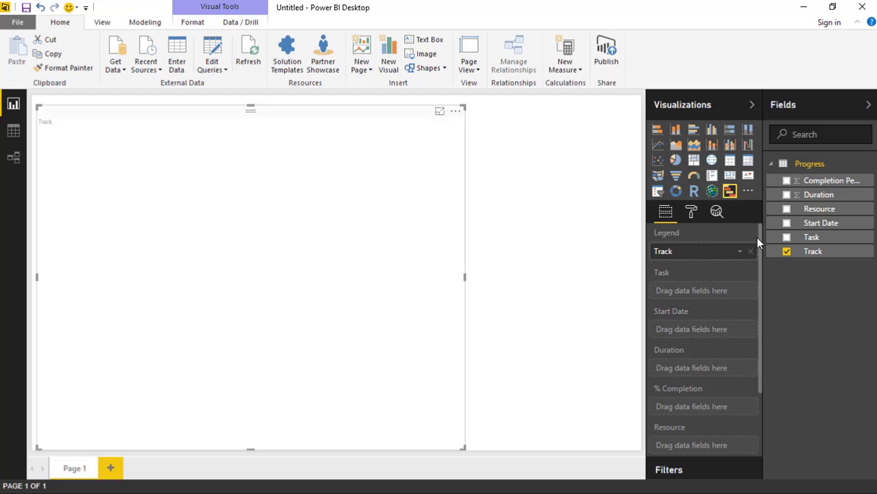
pyautogui.moveTo(810, 239); pyautogui.dragTo(729, 303)
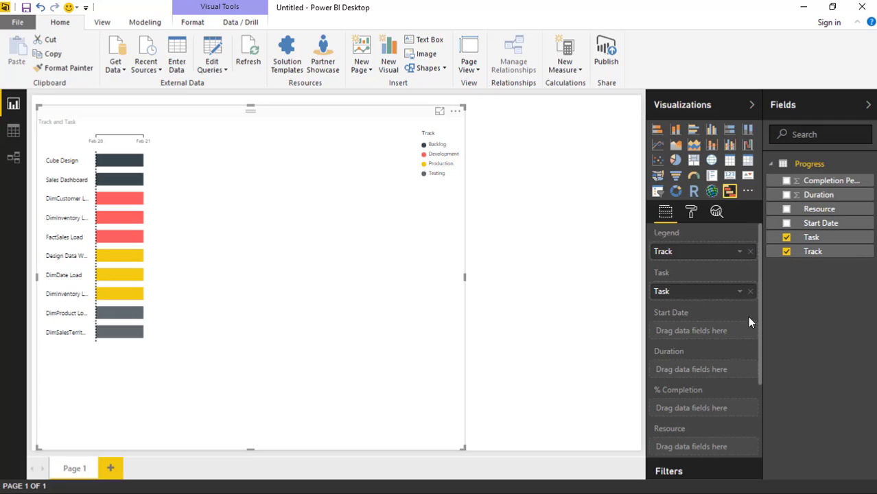
pyautogui.click(786, 223)
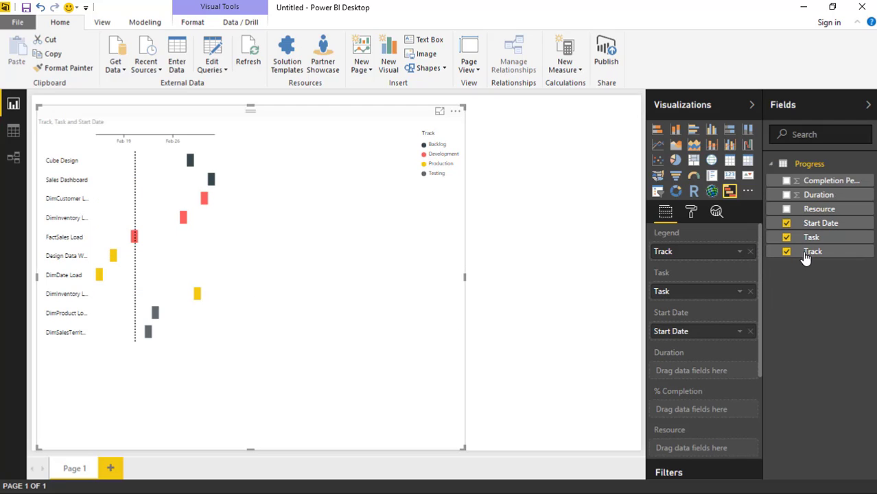
pyautogui.click(786, 209)
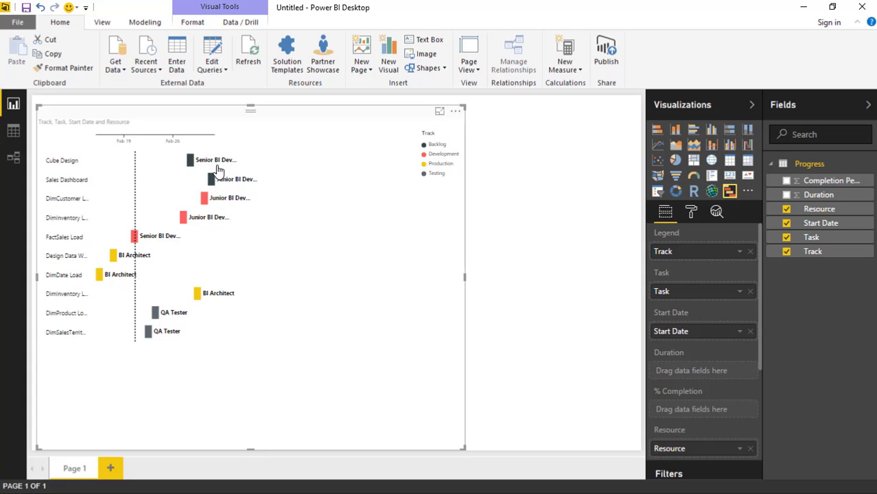
pyautogui.moveTo(248, 171)
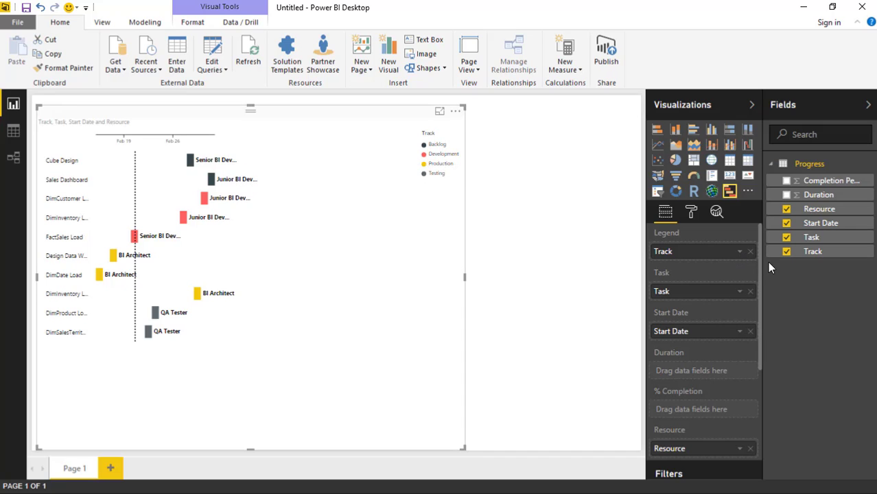
pyautogui.click(786, 195)
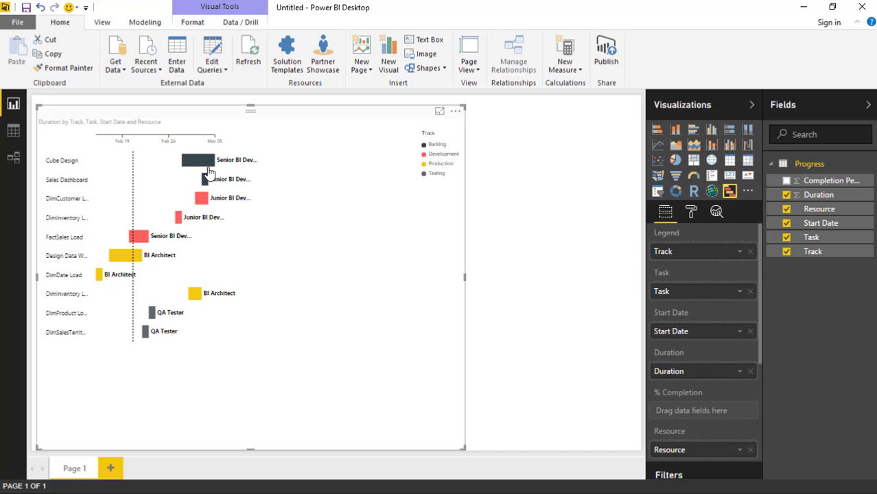
pyautogui.click(786, 181)
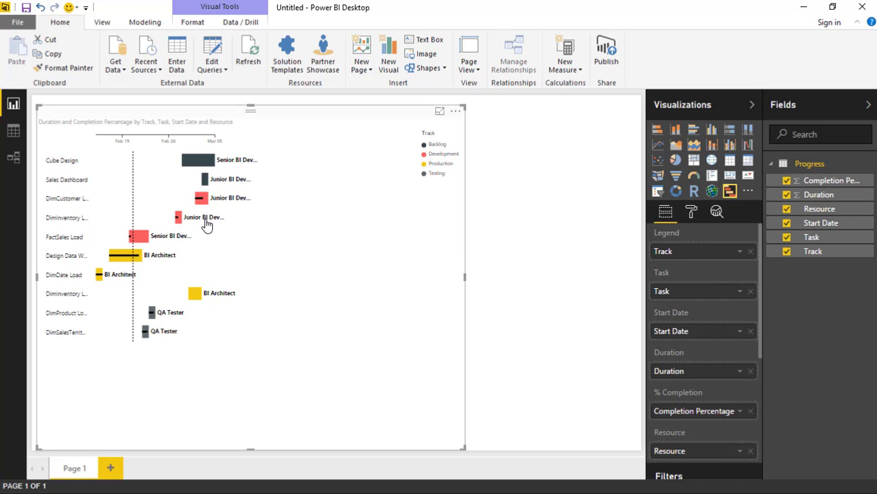
pyautogui.moveTo(201, 205)
pyautogui.moveTo(208, 163)
pyautogui.moveTo(137, 263)
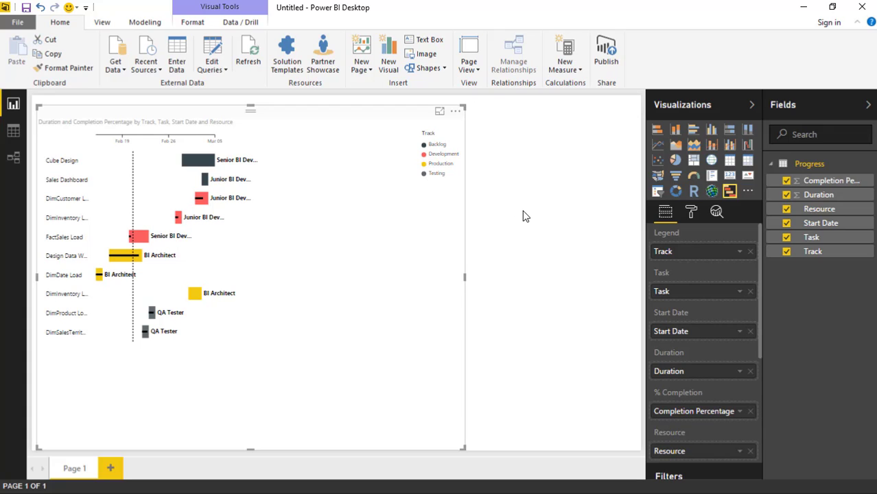
# Add a slicer on the Resource field and widen it toward the Gantt chart
pyautogui.click(534, 250)
pyautogui.click(658, 192)
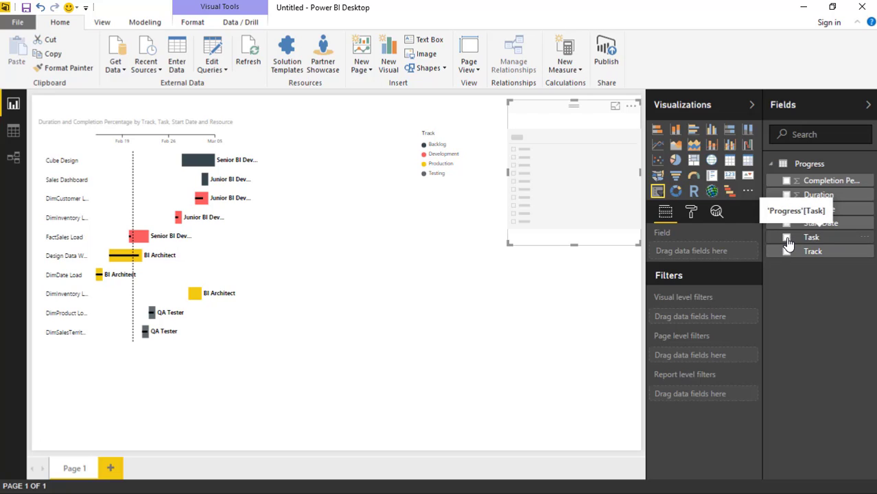
pyautogui.moveTo(732, 231); pyautogui.dragTo(691, 249)
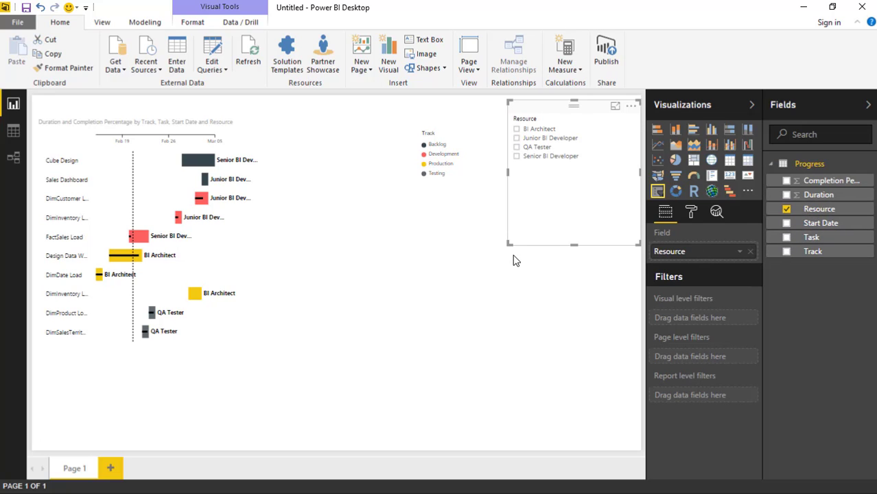
pyautogui.moveTo(509, 244); pyautogui.dragTo(480, 200)
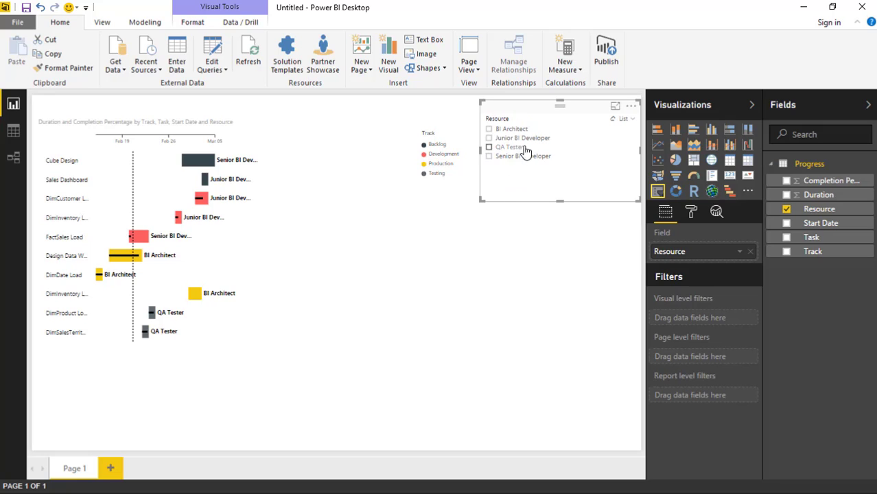
# Set the slicer item text size to 13, then pick QA Tester and Junior BI Developer
pyautogui.click(692, 214)
pyautogui.click(666, 306)
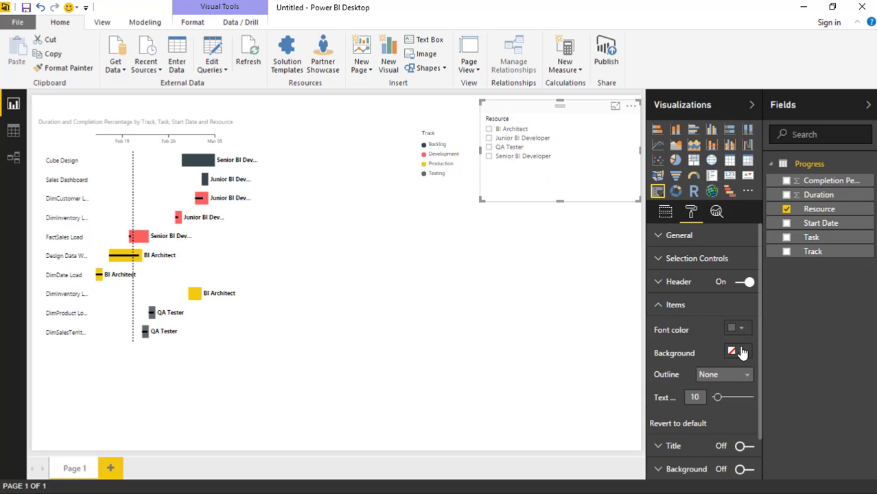
pyautogui.moveTo(717, 396); pyautogui.dragTo(719, 396)
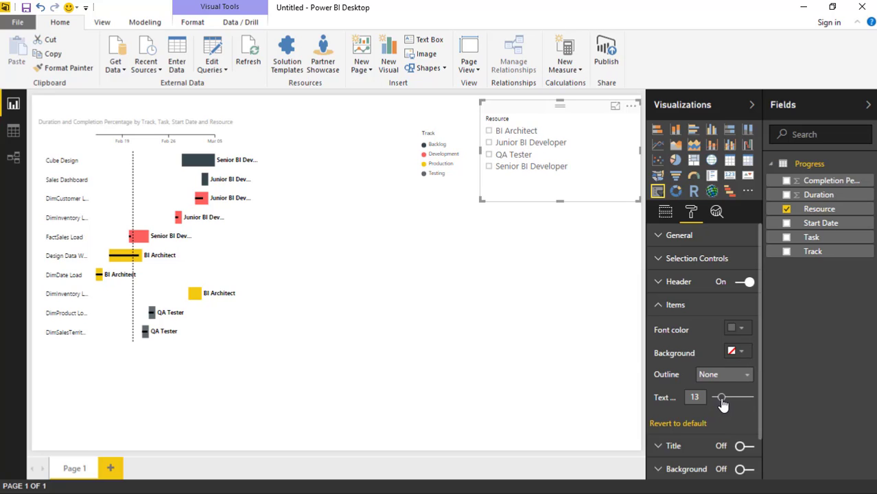
pyautogui.click(488, 154)
pyautogui.click(489, 143)
# Filter the slicer to BI Architect, then clear its selection so all tasks return
pyautogui.click(489, 130)
pyautogui.click(504, 227)
pyautogui.click(508, 197)
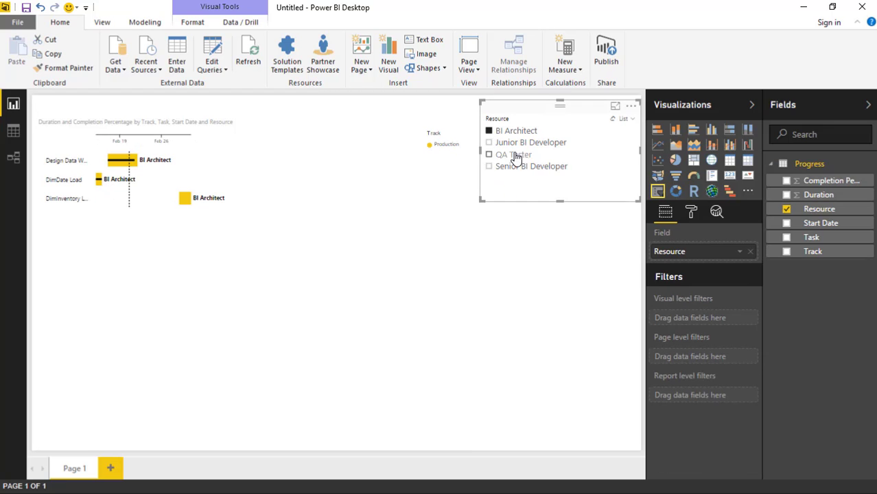
pyautogui.click(613, 120)
pyautogui.click(556, 278)
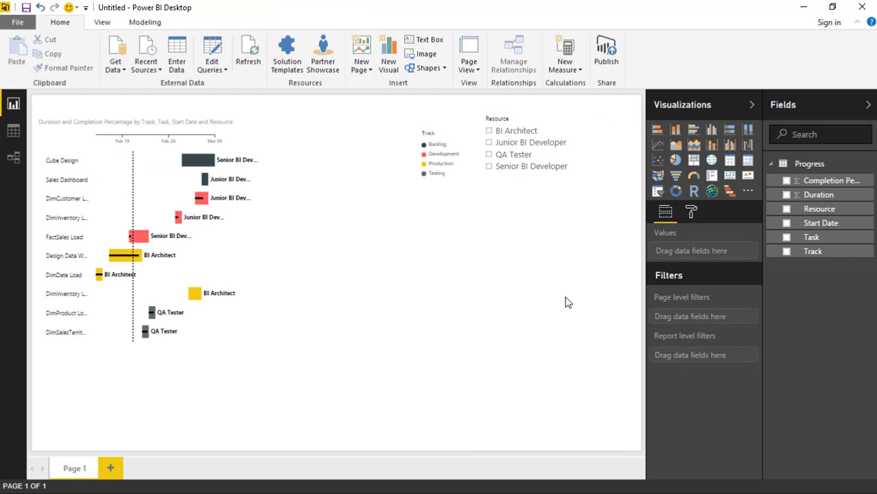
# Add a clustered column chart of Count of Task by Task and enlarge it
pyautogui.click(712, 132)
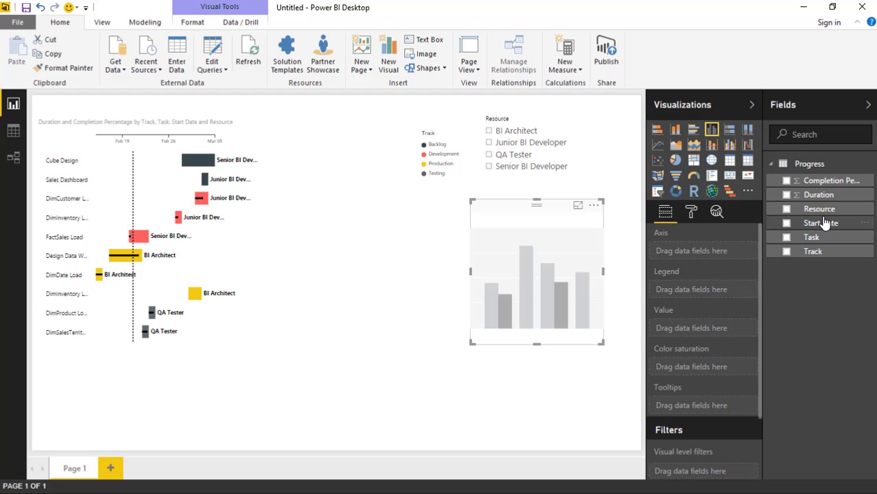
pyautogui.click(809, 238)
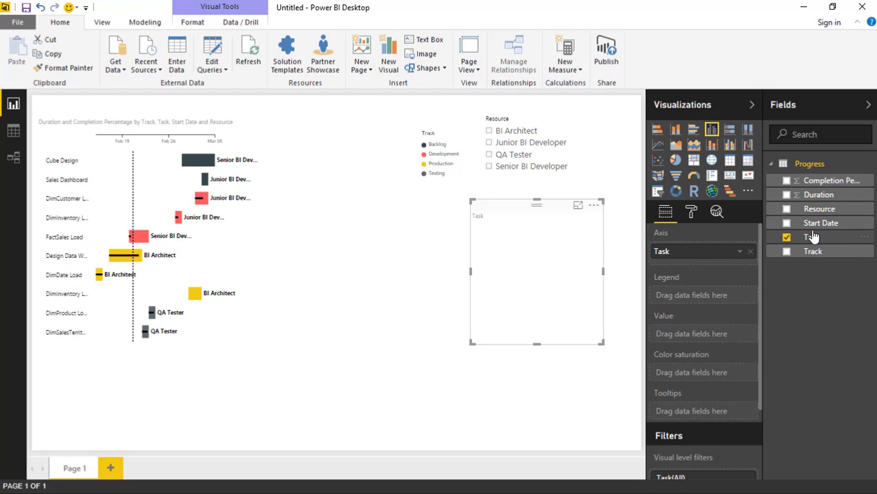
pyautogui.moveTo(799, 237); pyautogui.dragTo(737, 337)
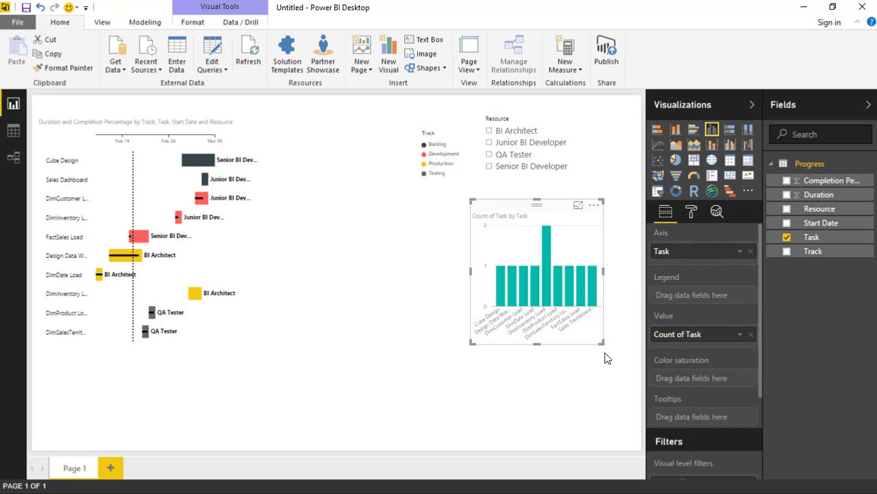
pyautogui.moveTo(602, 345); pyautogui.dragTo(646, 363)
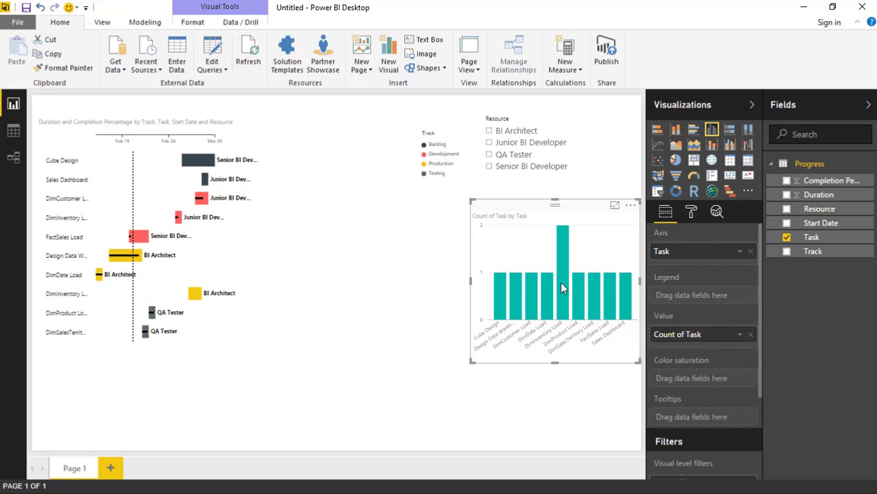
# Test cross-filtering using the DimInventory Load column and the Design Data Warehouse Gantt bar
pyautogui.click(562, 249)
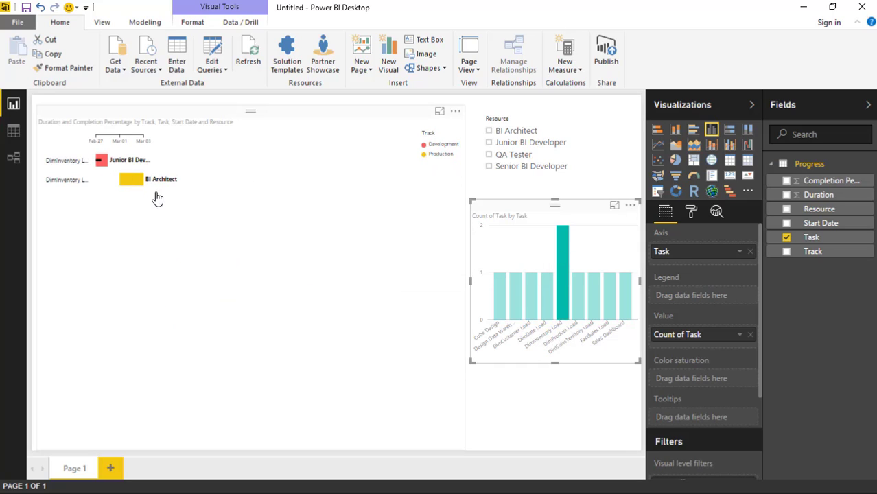
pyautogui.click(540, 269)
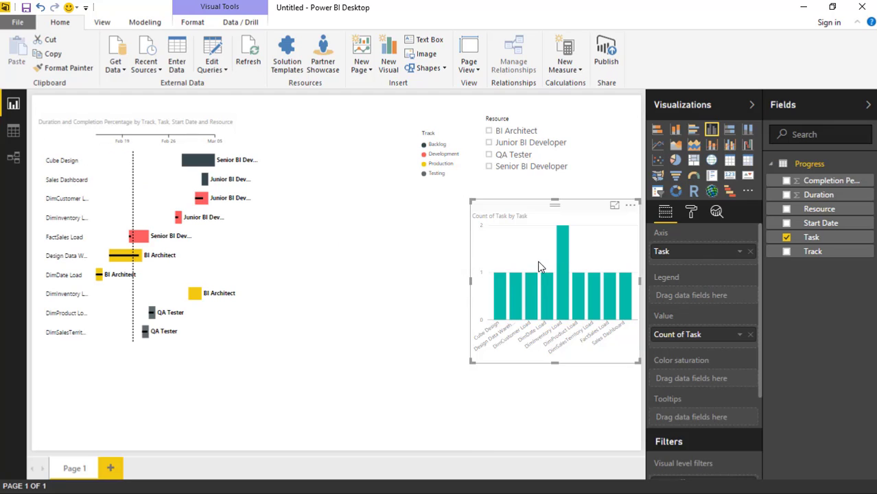
pyautogui.click(129, 261)
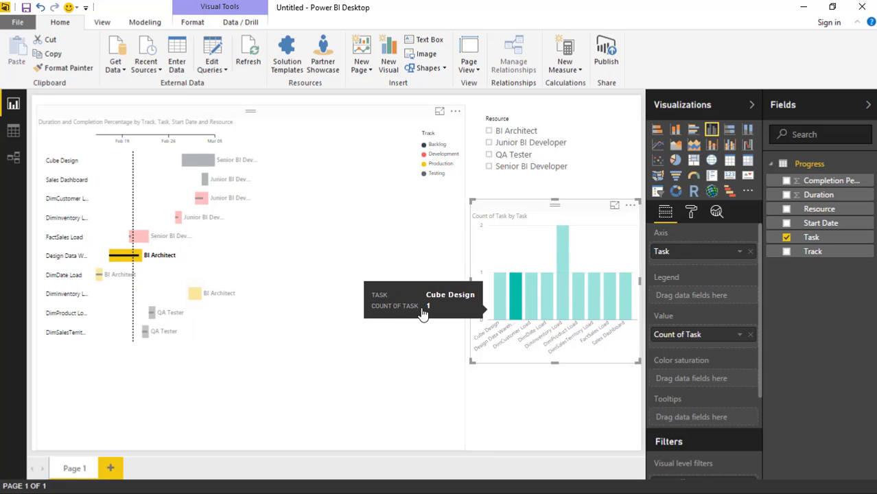
pyautogui.click(519, 245)
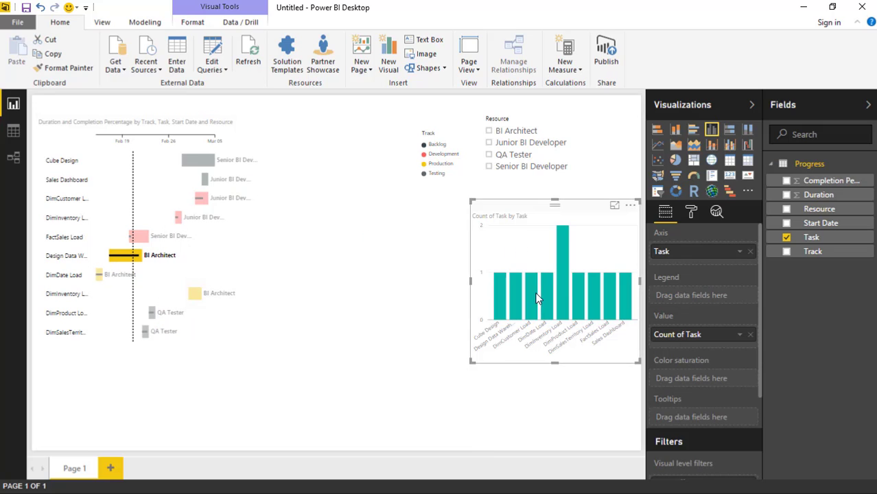
pyautogui.click(270, 266)
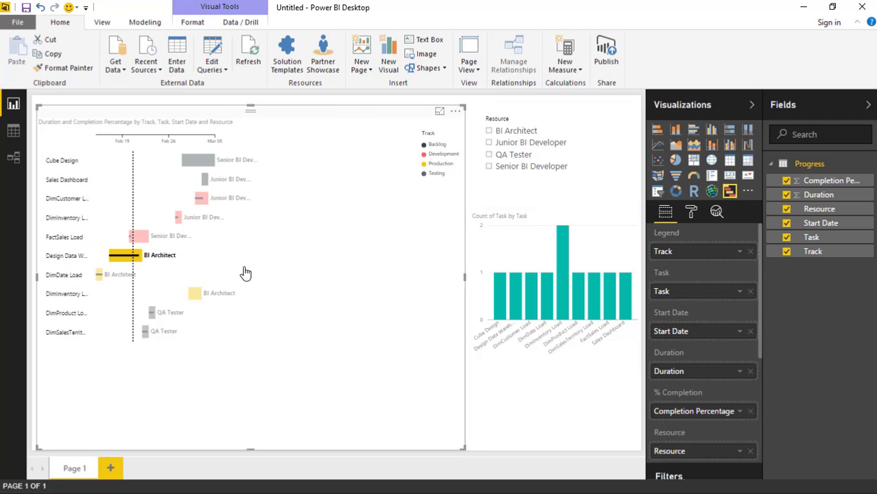
pyautogui.click(135, 264)
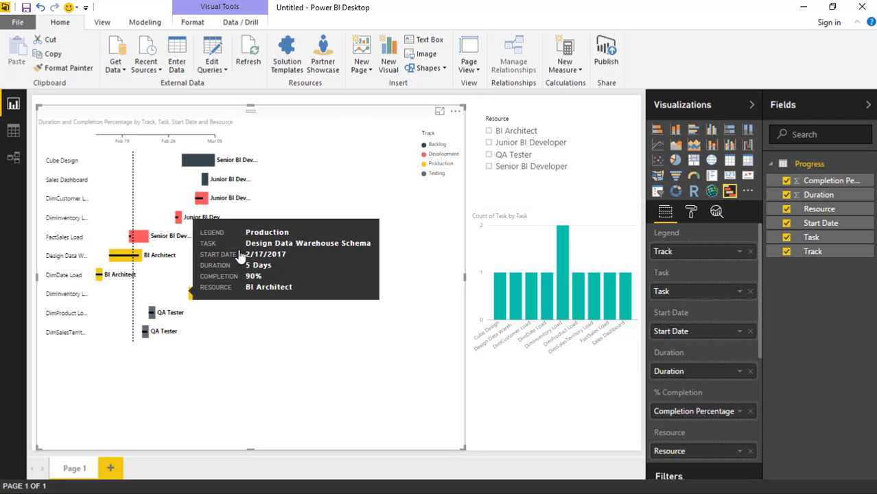
pyautogui.click(519, 235)
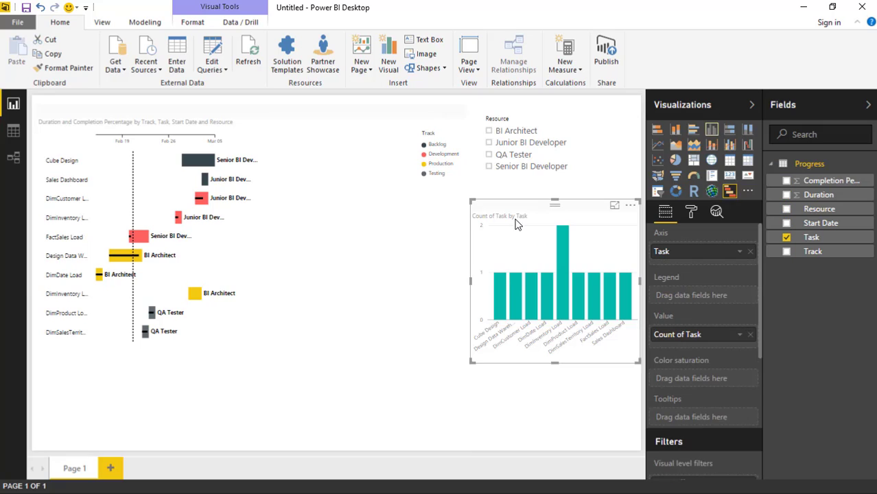
# Delete the Count of Task column chart and select the Gantt chart
pyautogui.press('Delete')
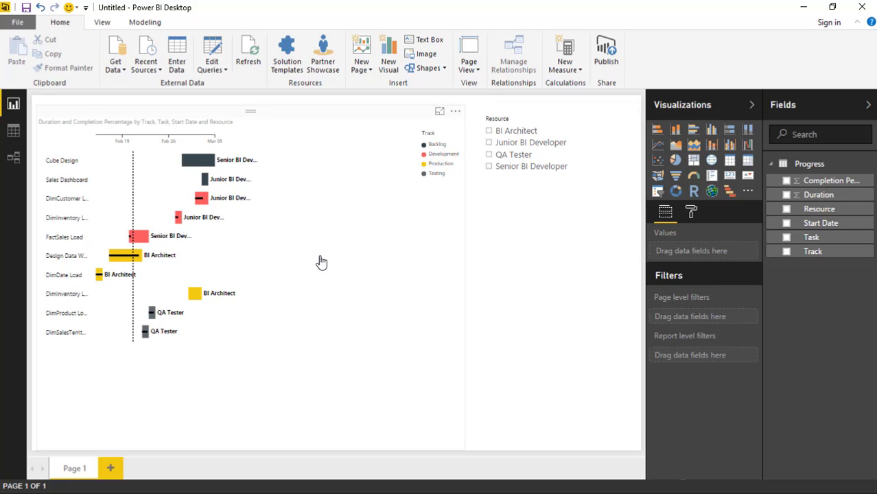
pyautogui.click(328, 218)
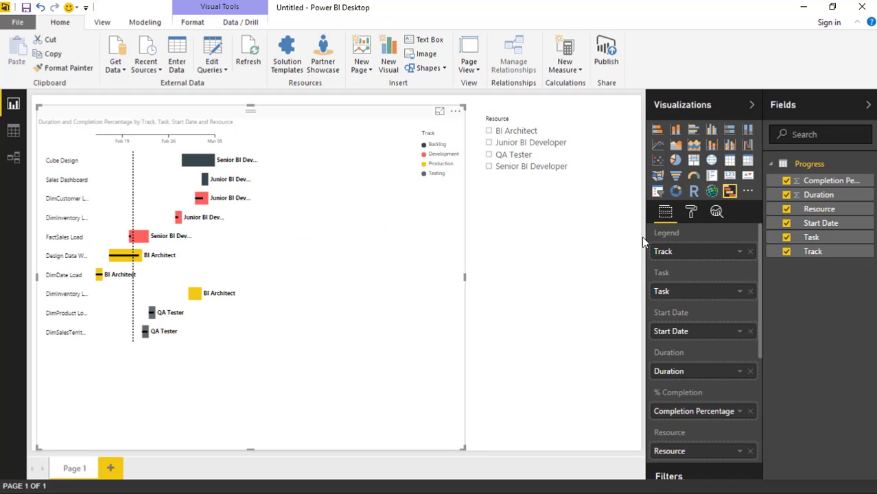
# Turn on Group Tasks in the Gantt's General formatting, merging both DimInventory Load bars
pyautogui.click(692, 214)
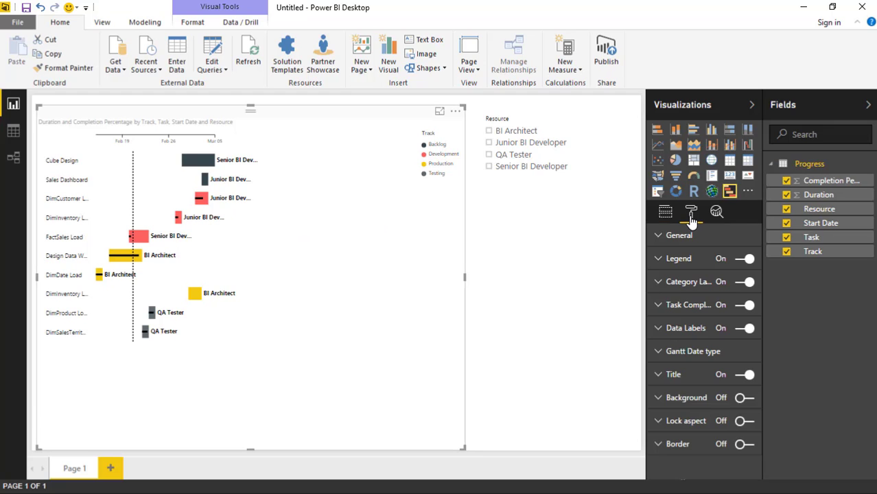
pyautogui.click(660, 236)
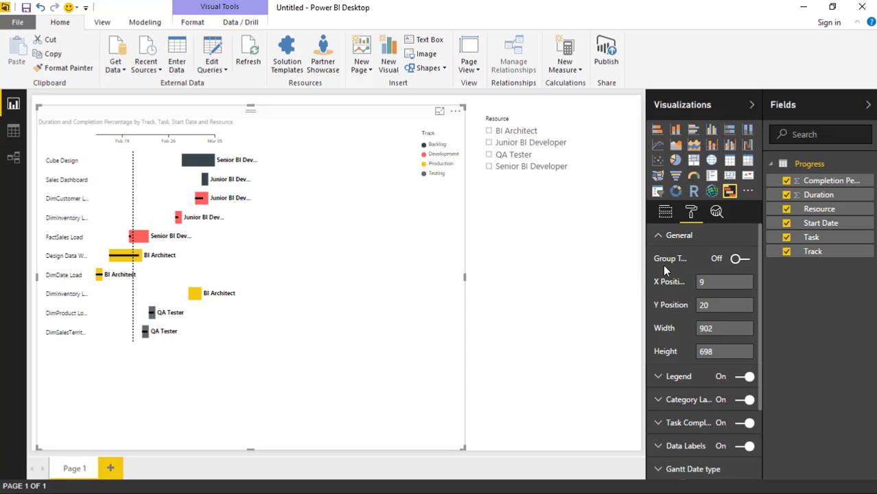
pyautogui.moveTo(646, 274); pyautogui.dragTo(608, 276)
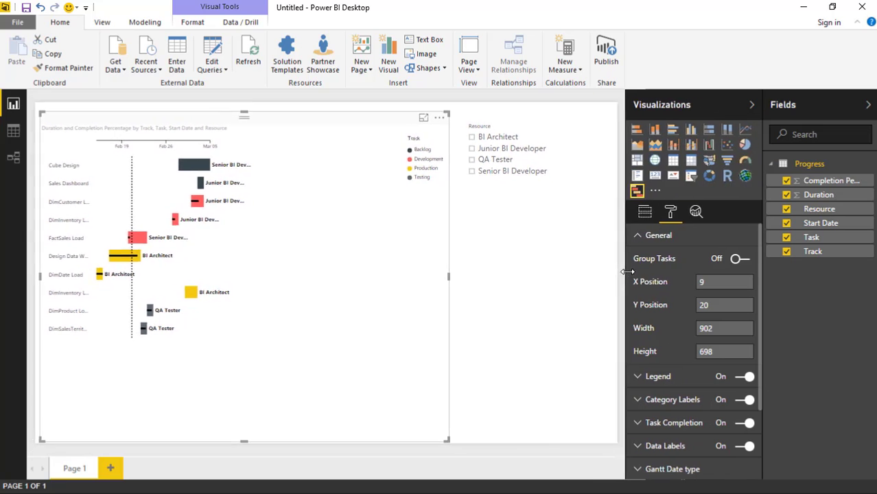
pyautogui.moveTo(629, 272); pyautogui.dragTo(640, 272)
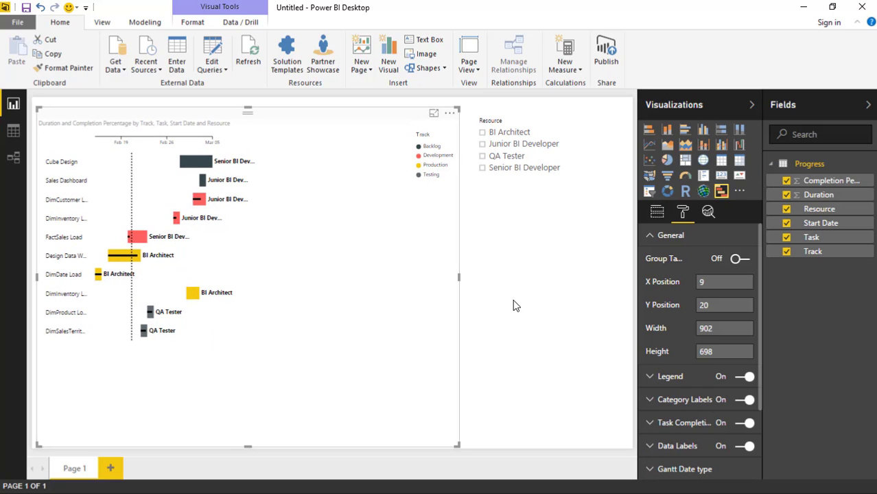
pyautogui.click(737, 261)
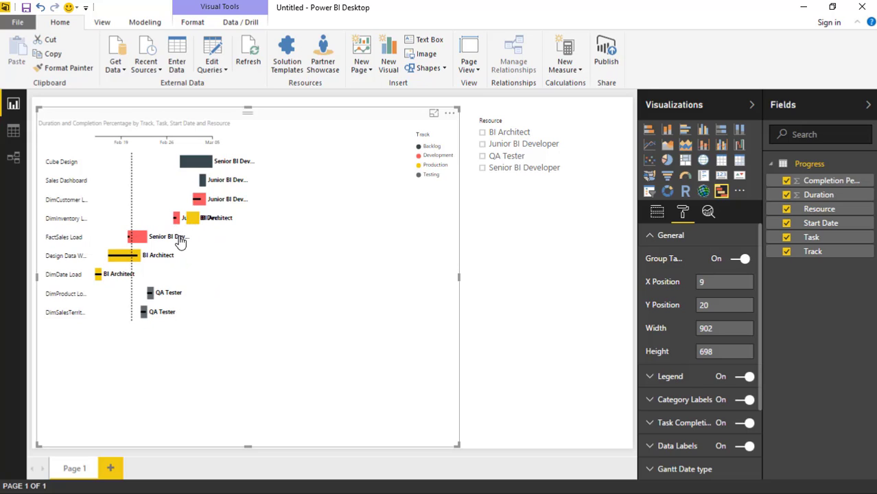
pyautogui.moveTo(194, 229)
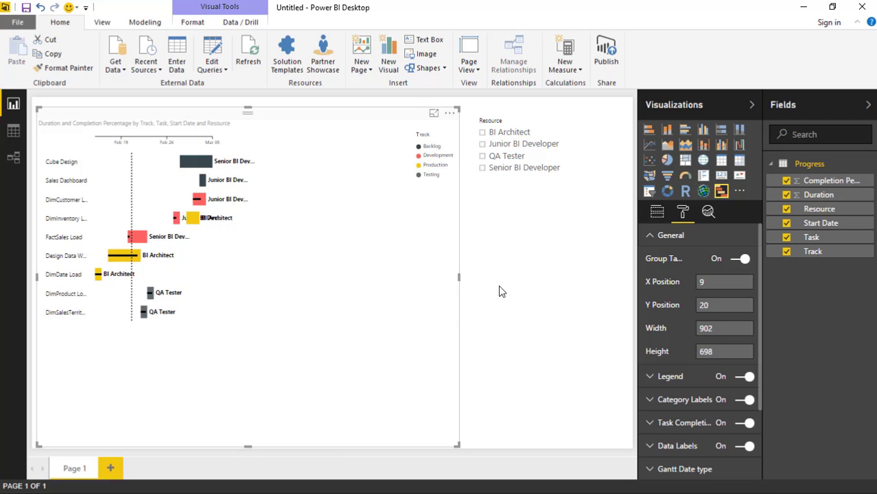
# Open the Legend settings and keep the legend on the Right after trying Top Center and Left
pyautogui.click(649, 236)
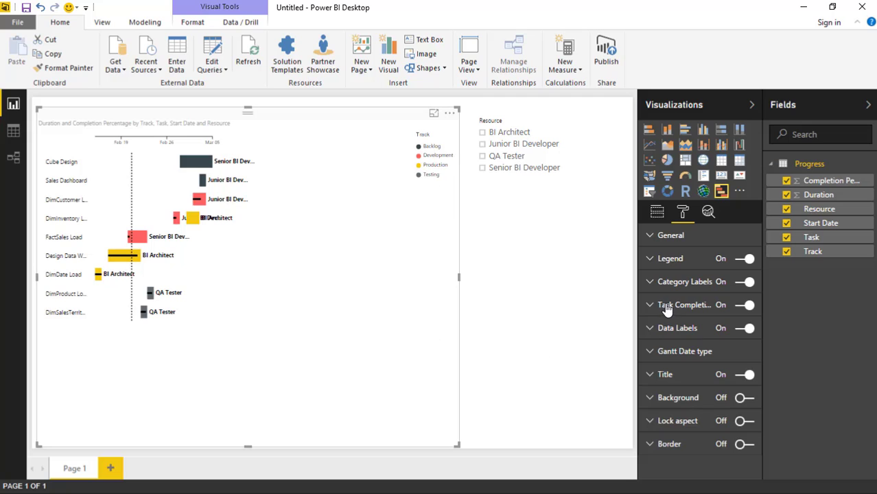
pyautogui.click(650, 261)
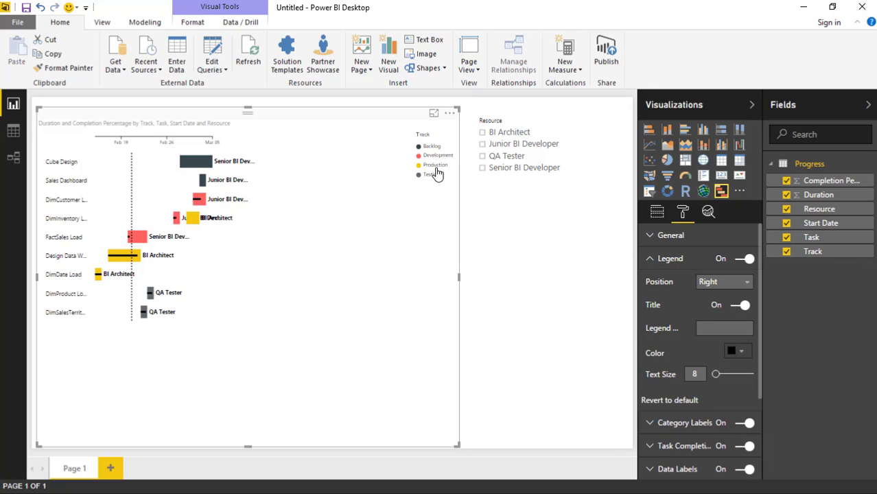
pyautogui.click(745, 283)
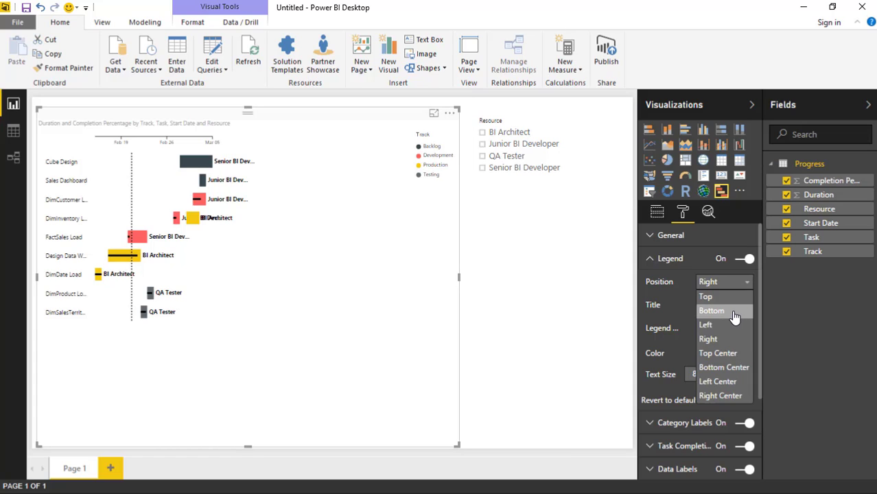
pyautogui.click(725, 354)
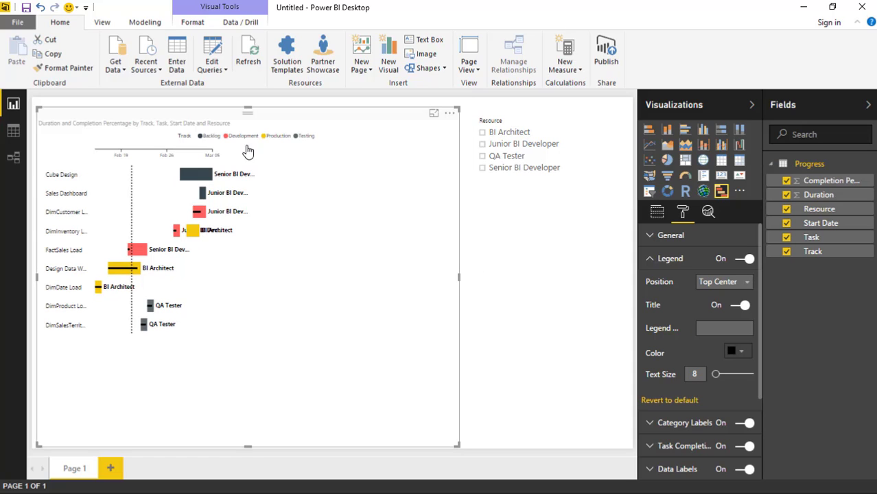
pyautogui.click(735, 287)
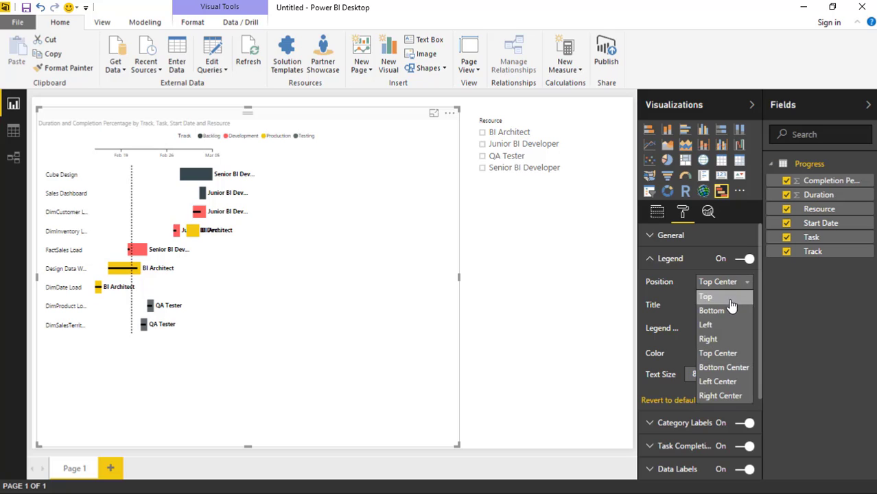
pyautogui.click(716, 326)
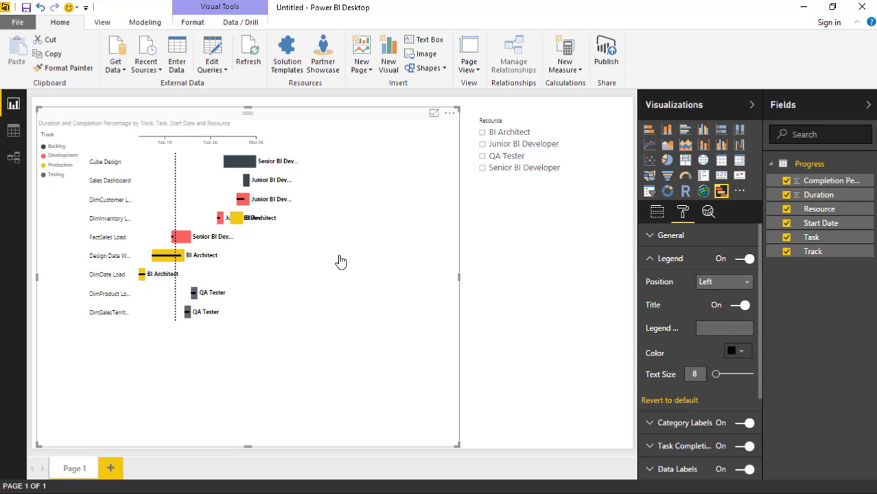
pyautogui.click(713, 283)
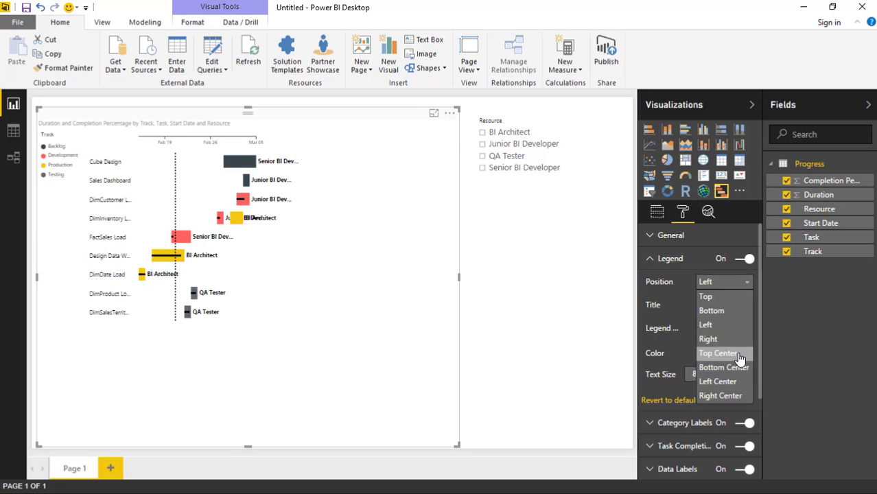
pyautogui.click(729, 338)
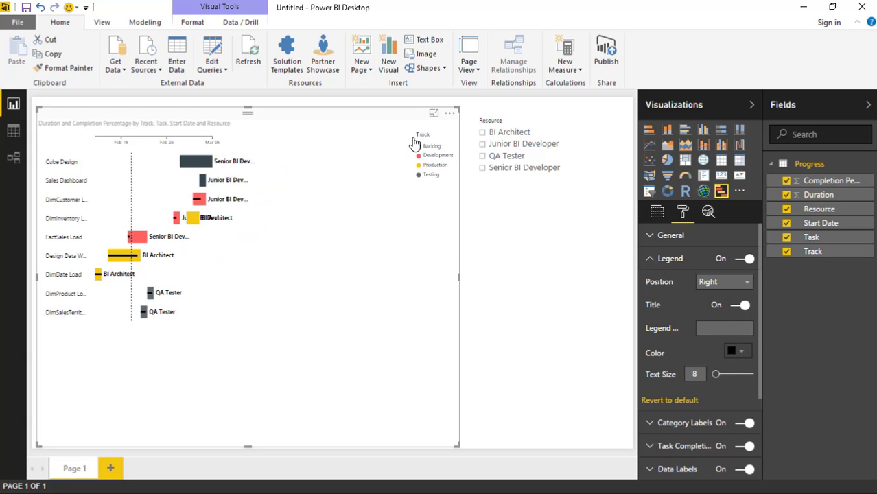
# Keep the Track legend title shown and set the legend text size to 12
pyautogui.click(737, 306)
pyautogui.click(736, 306)
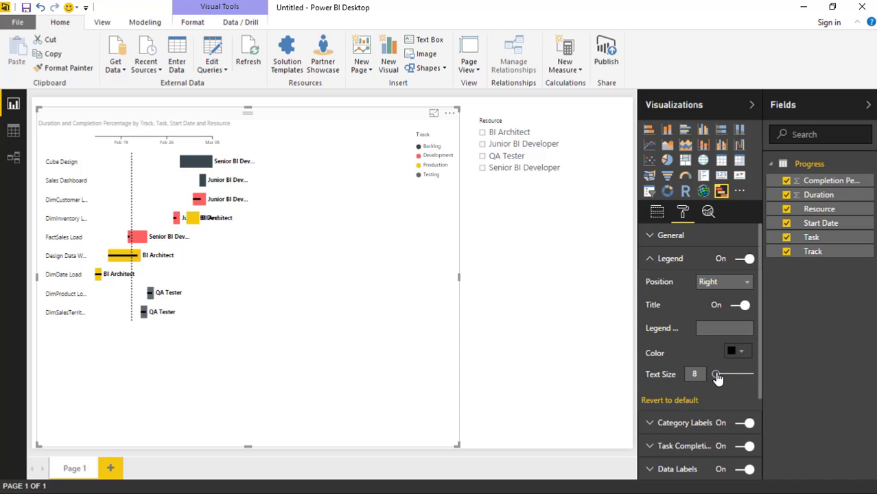
pyautogui.moveTo(716, 376); pyautogui.dragTo(720, 377)
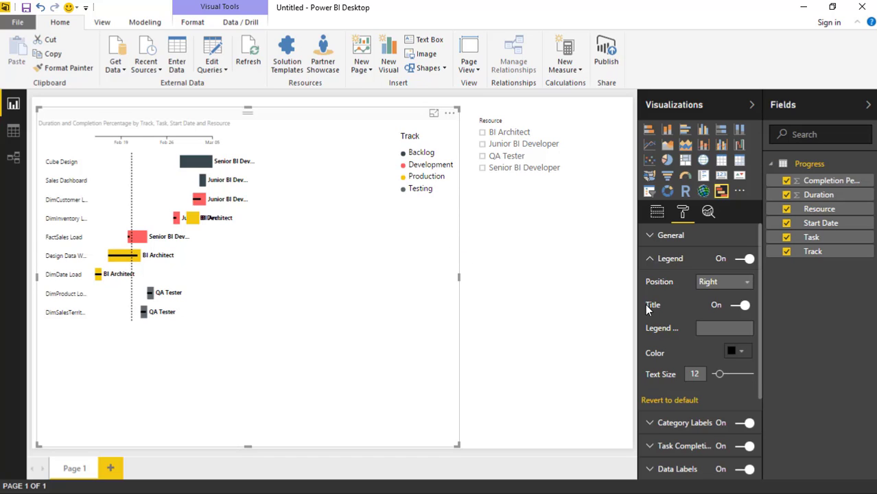
# Keep the task-name category labels on, with font size 12 and width 140
pyautogui.click(648, 261)
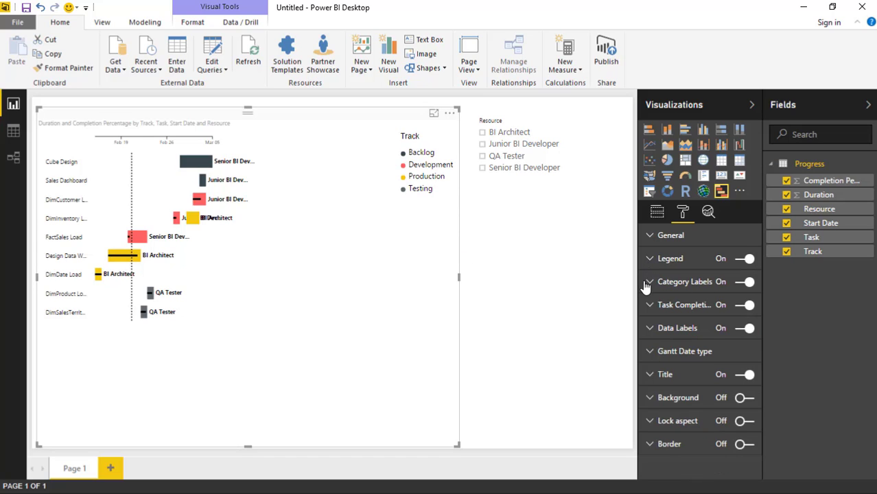
pyautogui.click(649, 282)
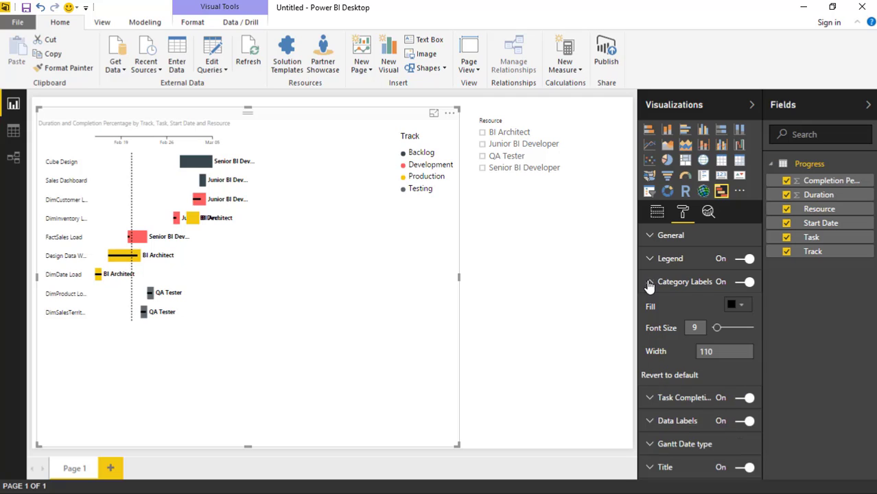
pyautogui.click(745, 282)
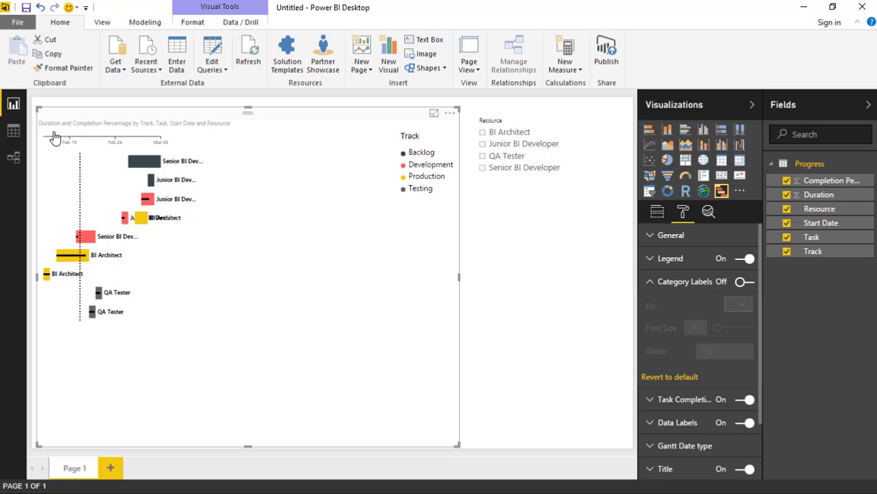
pyautogui.click(745, 283)
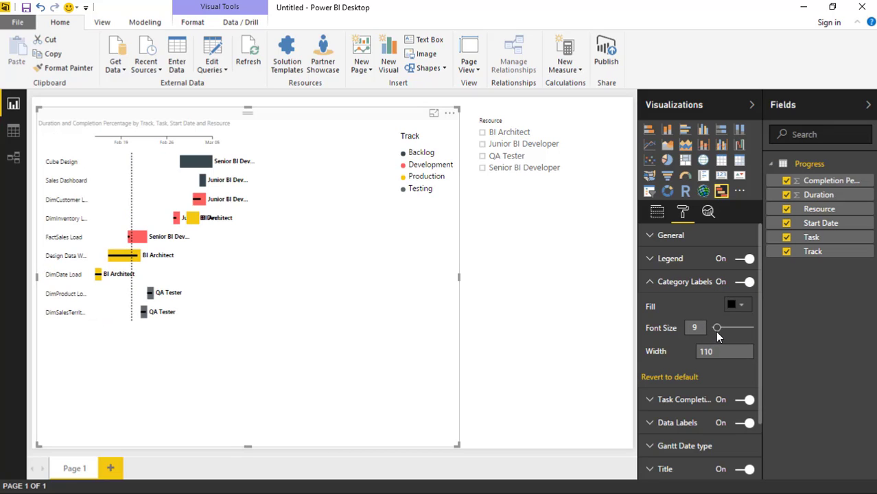
pyautogui.moveTo(718, 334); pyautogui.dragTo(721, 336)
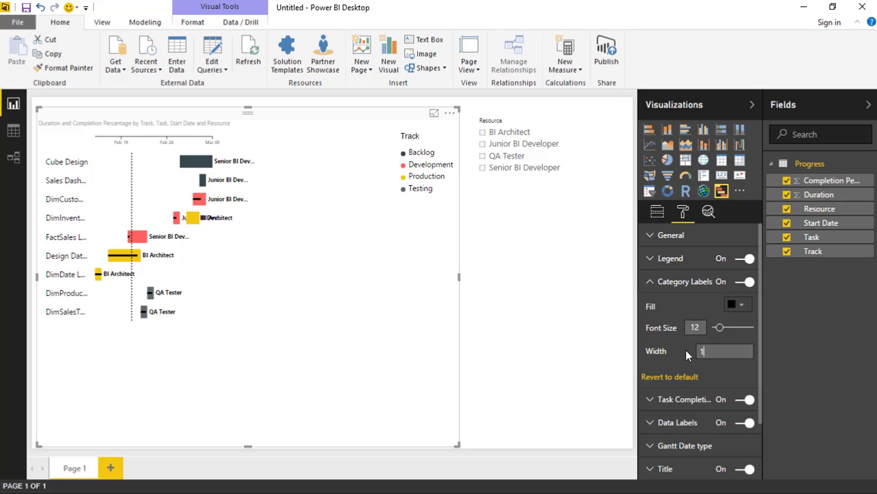
pyautogui.press('Return')
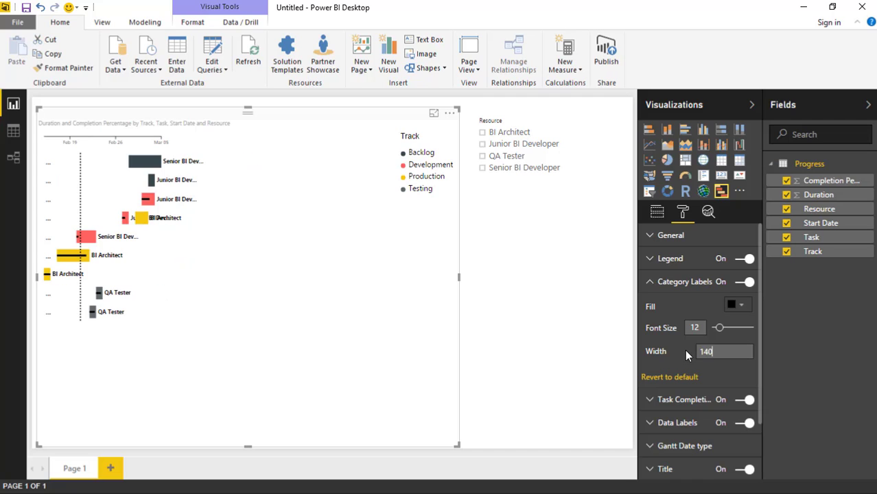
pyautogui.click(545, 362)
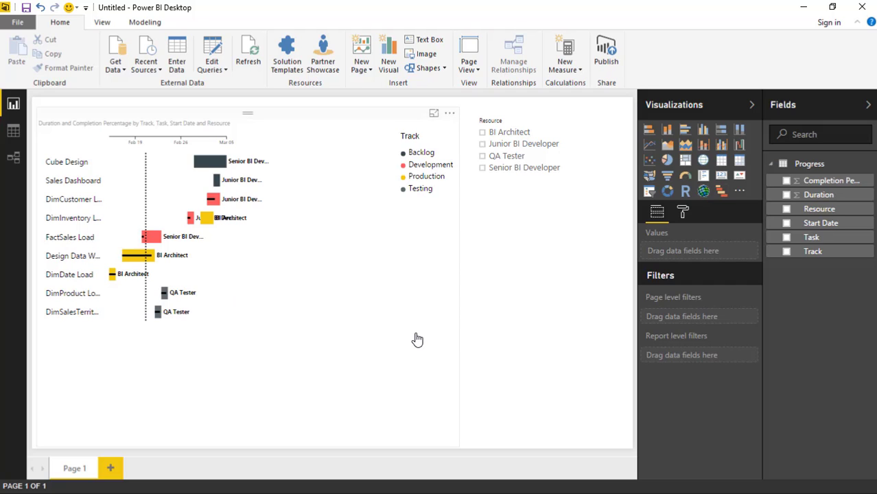
# Select the Gantt chart and expand Task Completion, keeping completion marks shown
pyautogui.click(419, 338)
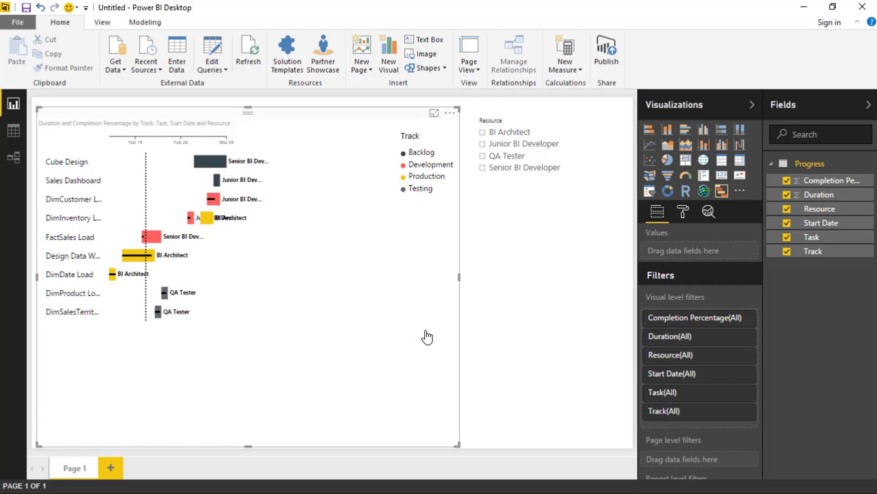
pyautogui.click(682, 214)
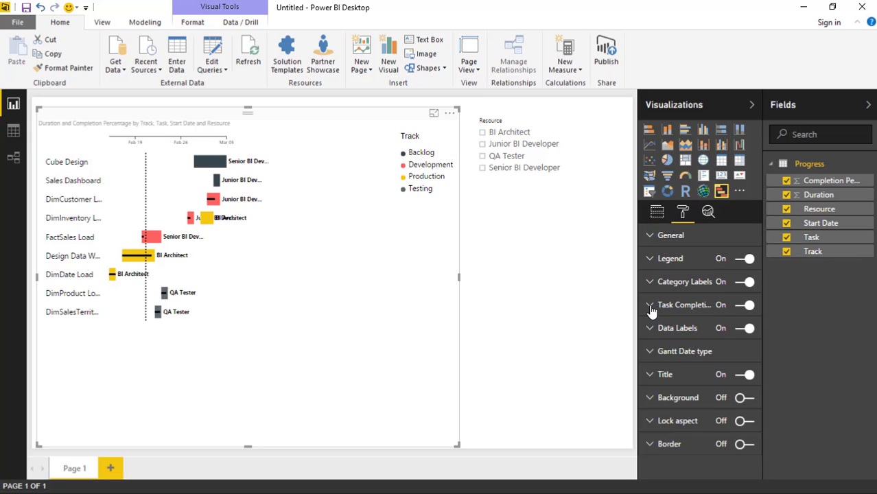
pyautogui.click(744, 305)
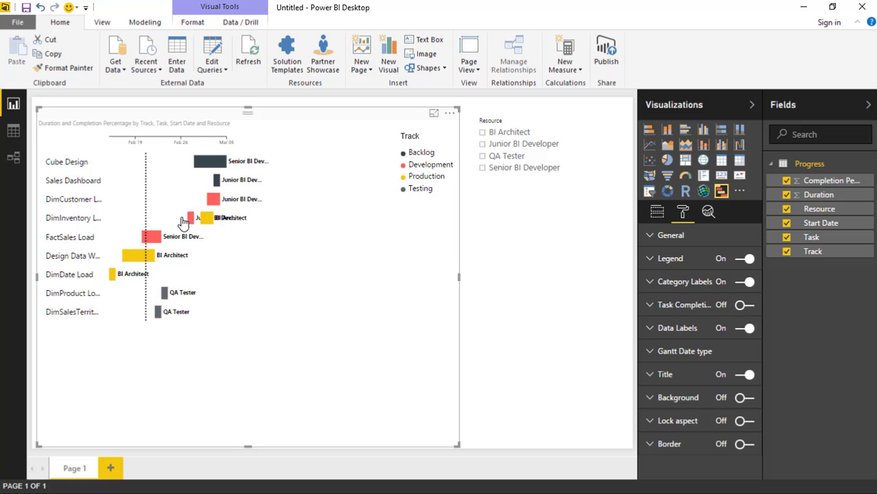
pyautogui.click(743, 306)
pyautogui.click(649, 306)
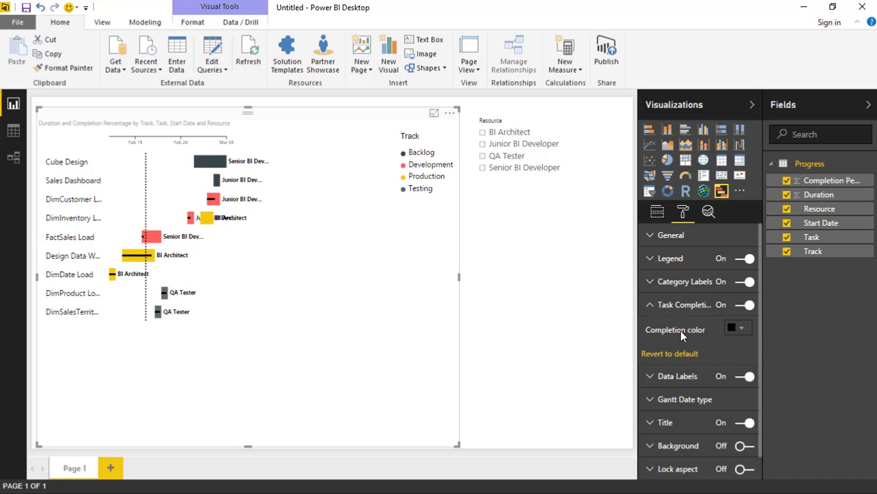
pyautogui.click(739, 331)
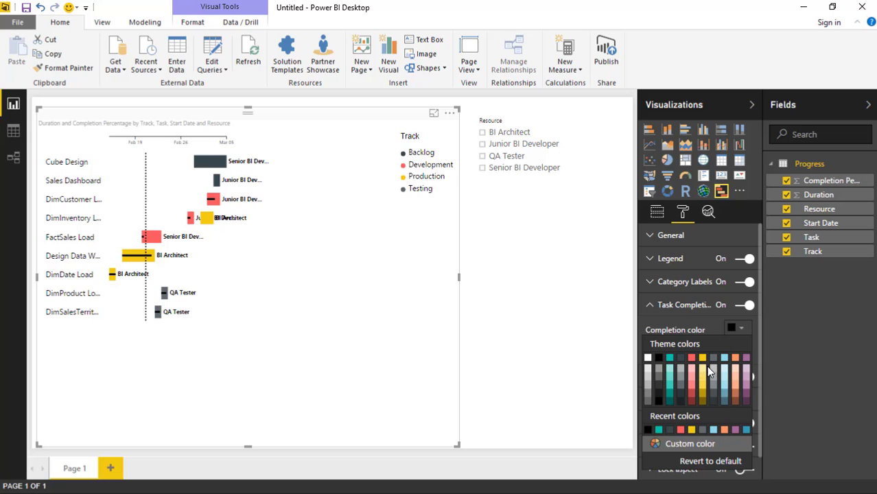
pyautogui.click(363, 254)
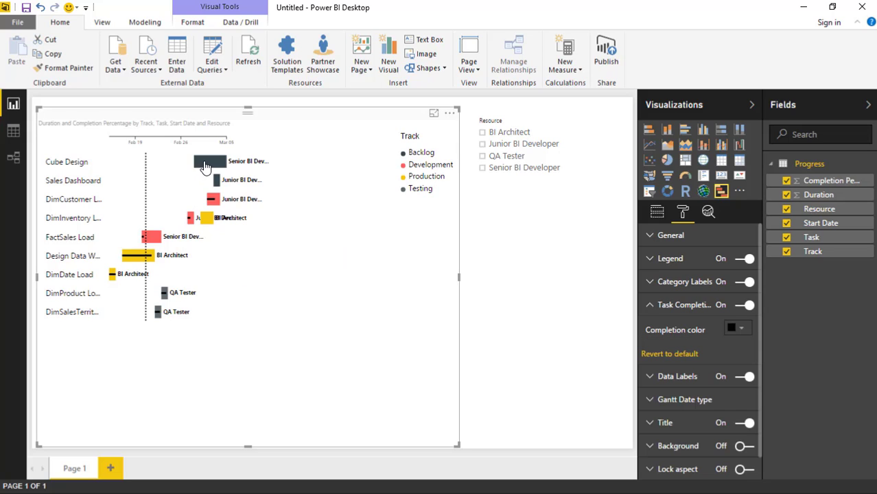
# Set the completion color to white after trying yellow and orange
pyautogui.moveTo(210, 167)
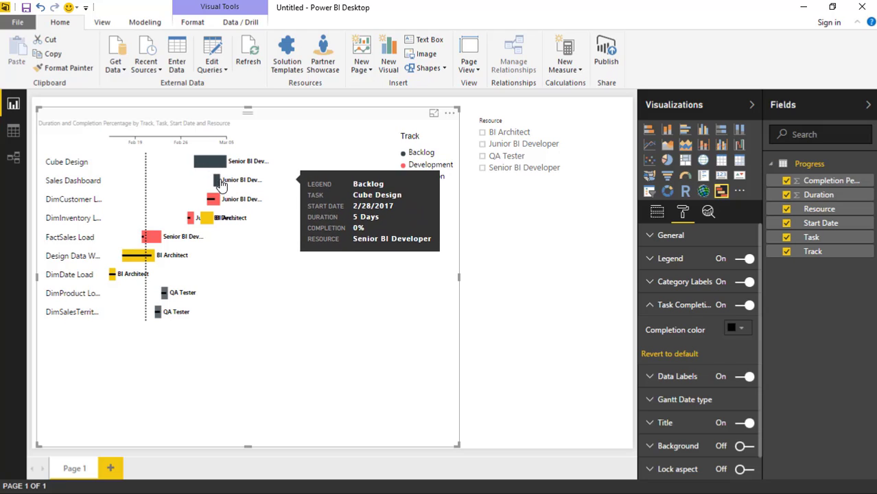
pyautogui.moveTo(212, 201)
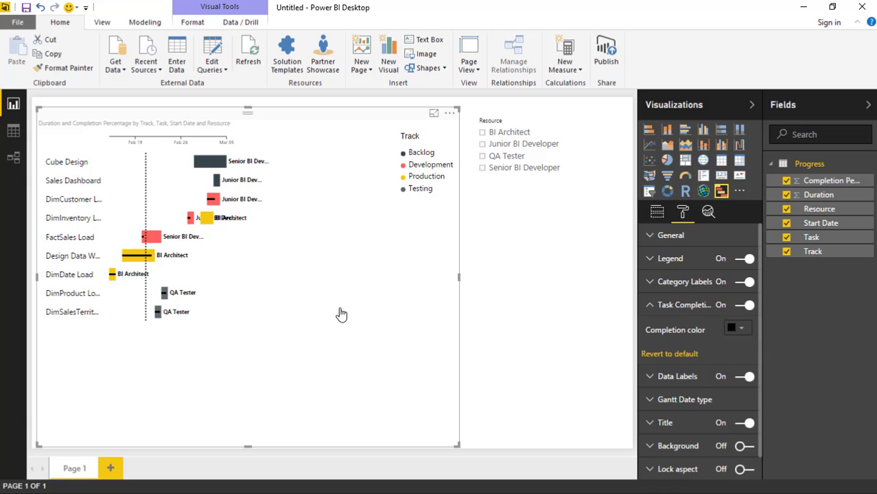
pyautogui.click(736, 329)
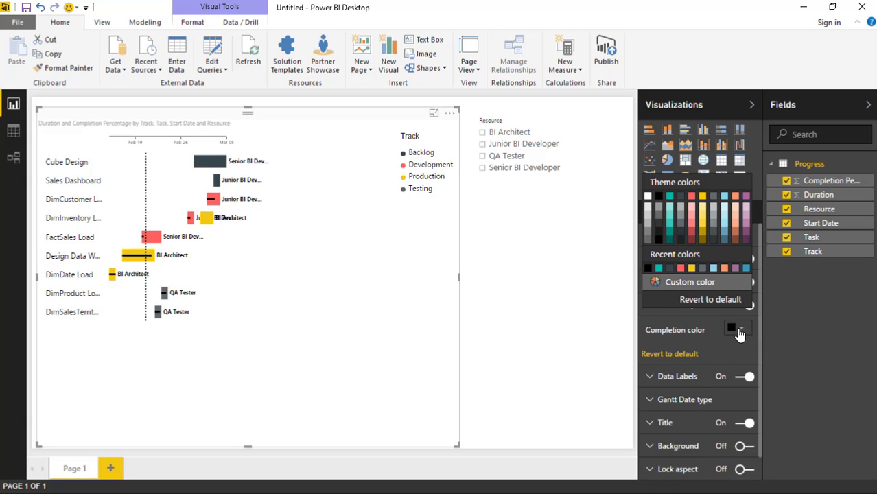
pyautogui.click(702, 196)
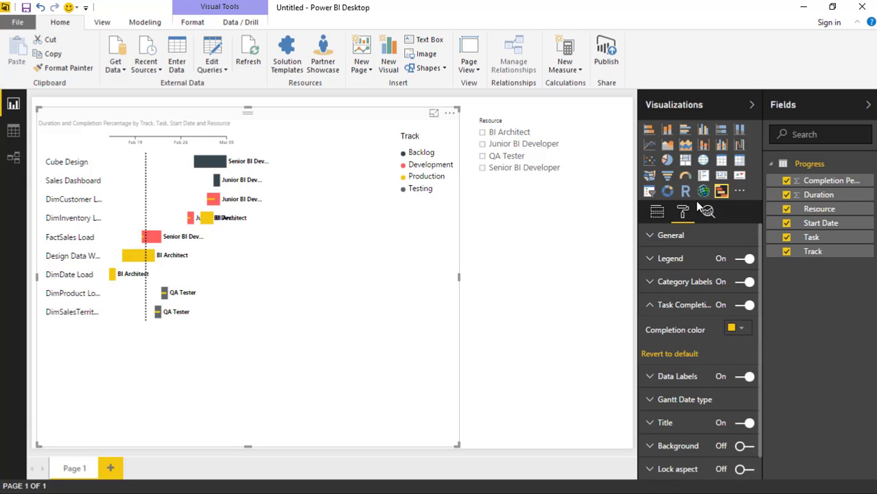
pyautogui.click(739, 329)
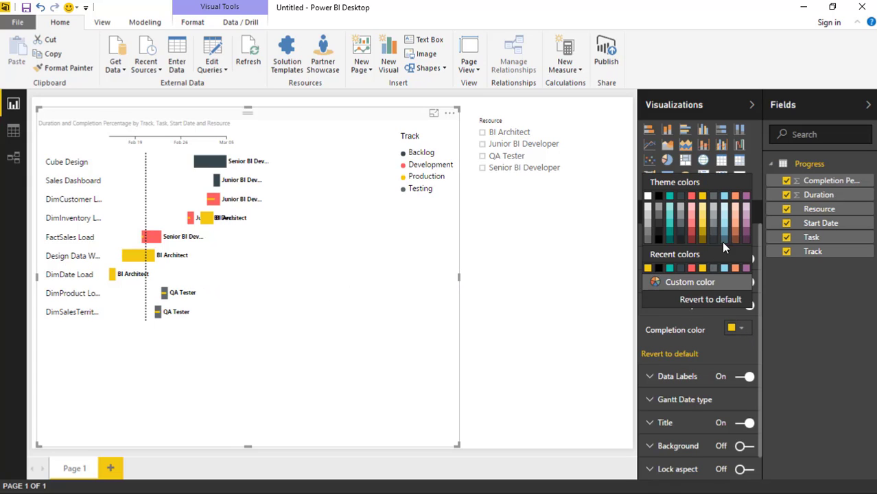
pyautogui.click(734, 197)
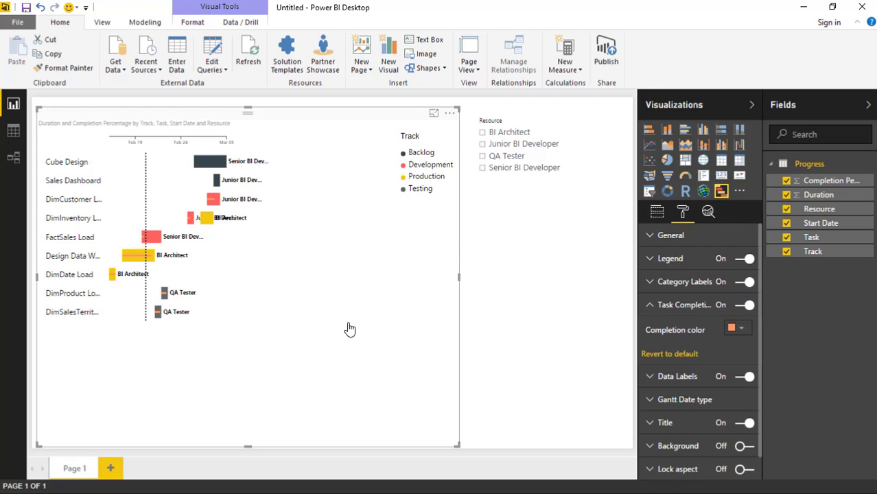
pyautogui.click(743, 331)
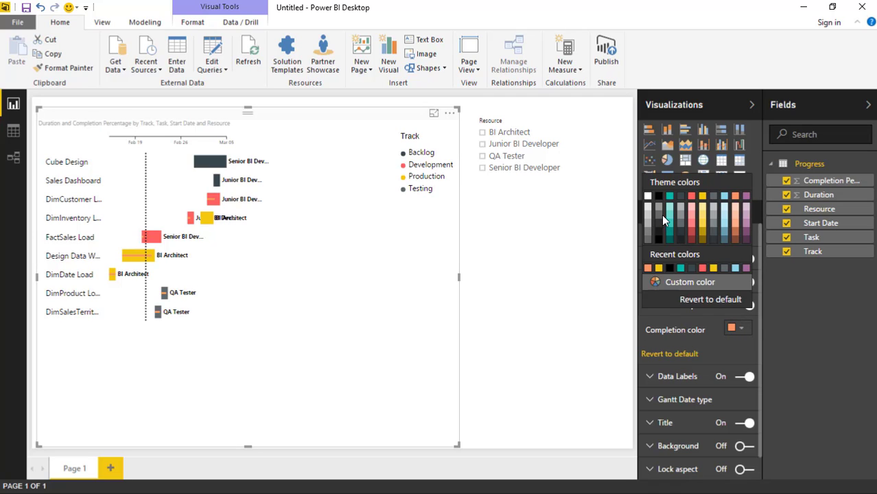
pyautogui.click(647, 199)
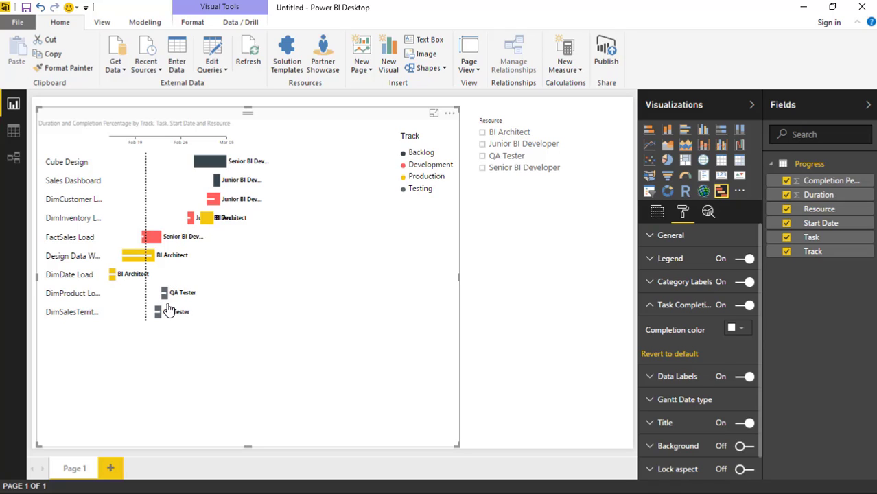
# Keep the resource data labels on and set their font size to 10
pyautogui.click(655, 306)
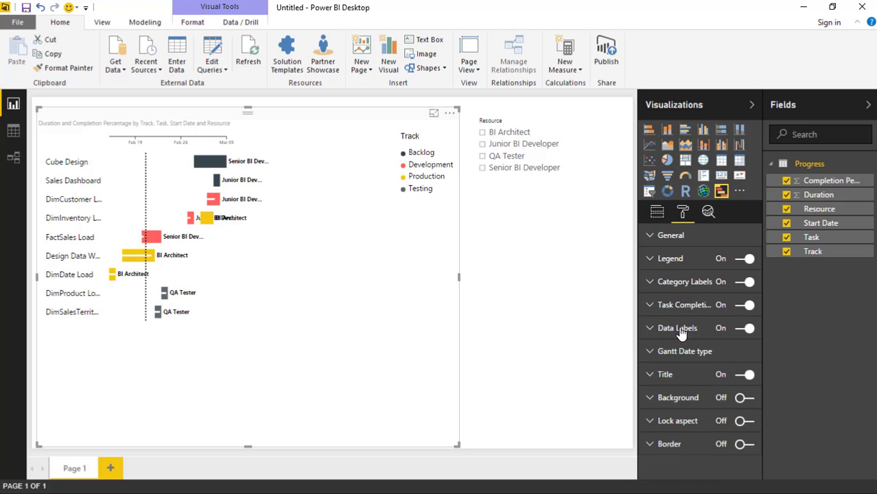
pyautogui.click(747, 328)
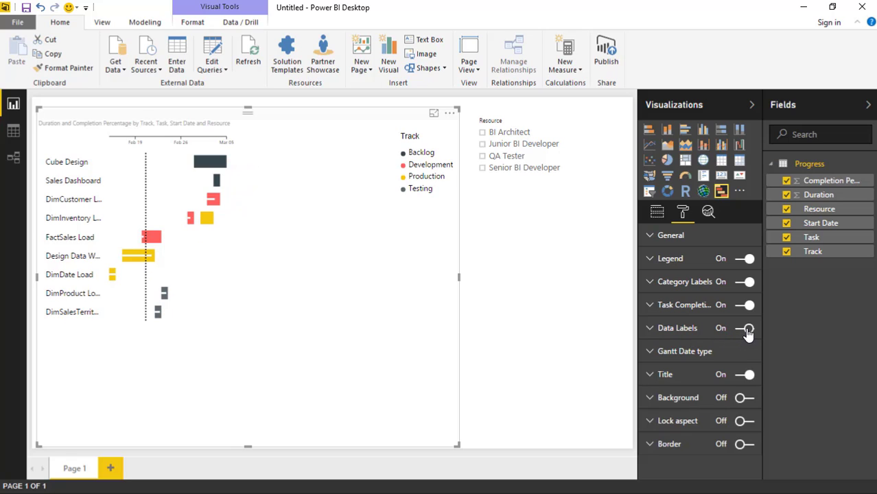
pyautogui.click(747, 329)
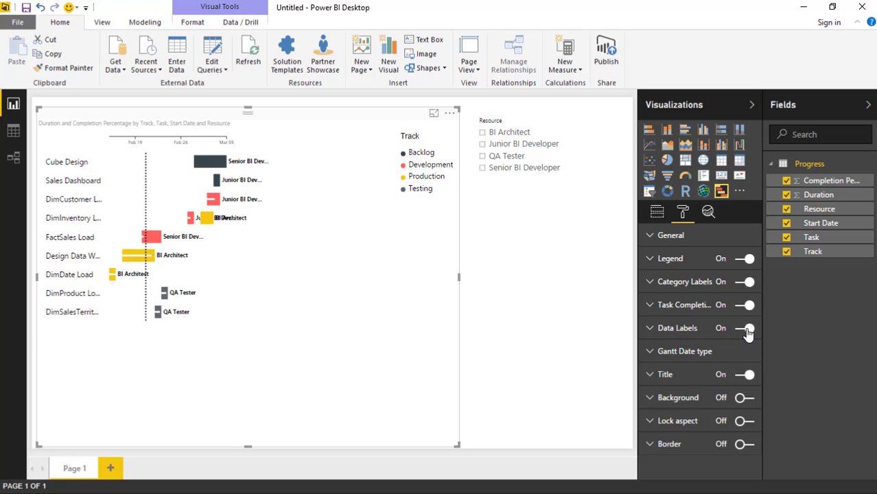
pyautogui.click(747, 329)
pyautogui.click(747, 328)
pyautogui.click(650, 329)
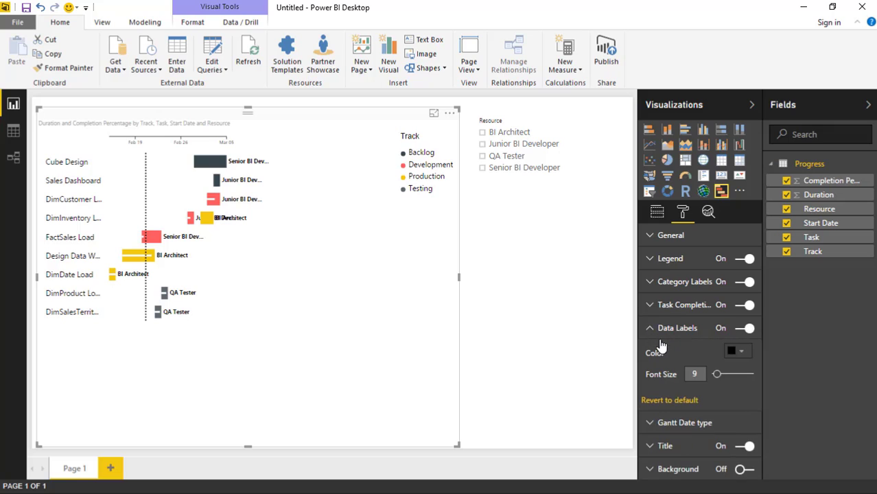
pyautogui.moveTo(717, 377); pyautogui.dragTo(721, 378)
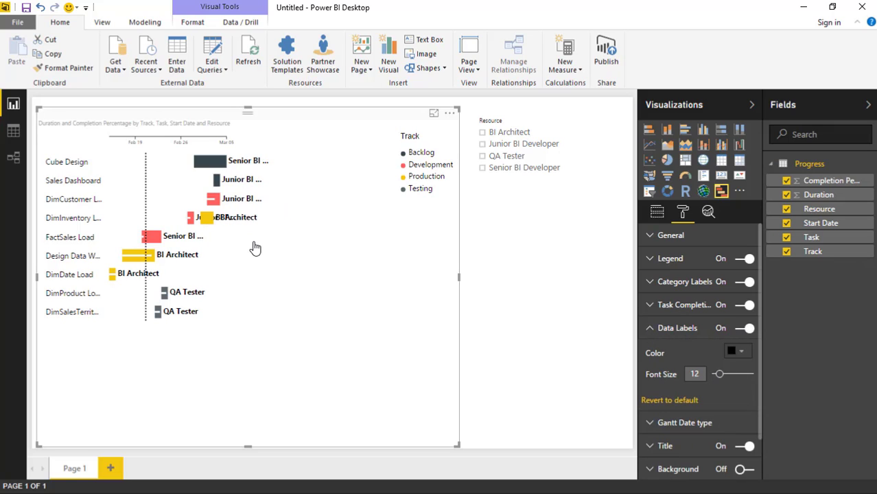
pyautogui.moveTo(719, 376); pyautogui.dragTo(719, 378)
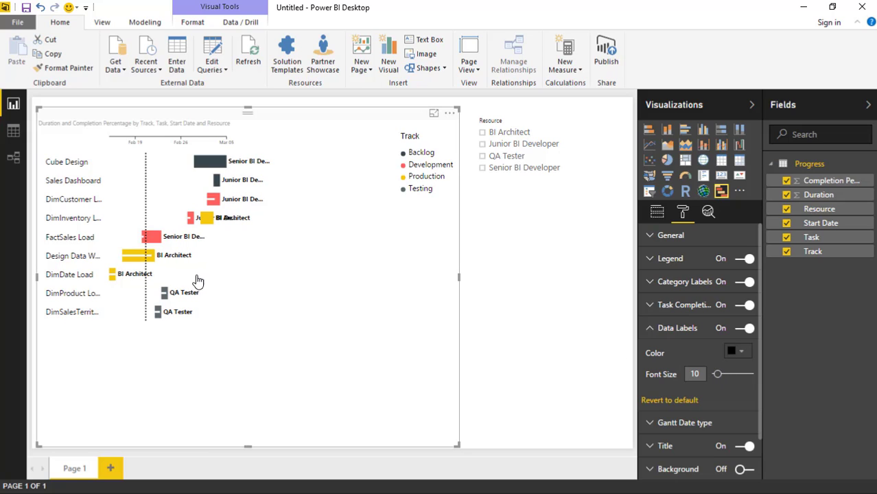
pyautogui.click(651, 329)
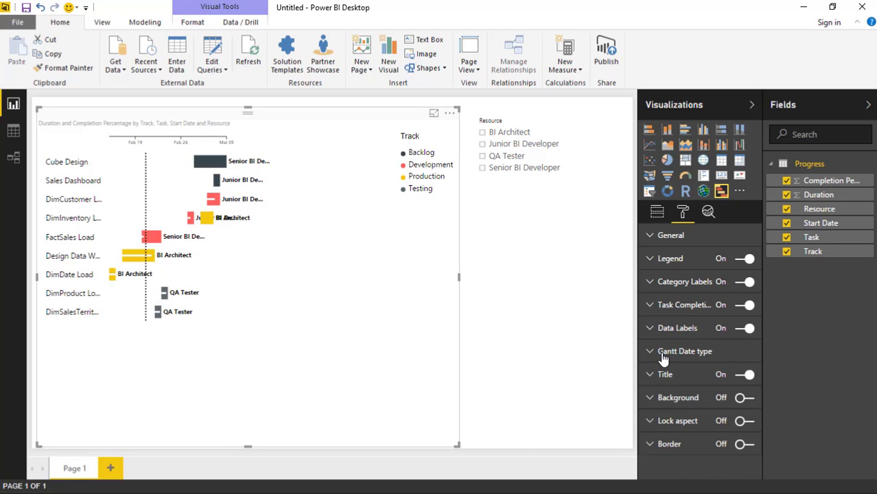
# Narrow the Resource slicer, leaving the QA Tester filter cleared, and reselect the Gantt chart
pyautogui.click(654, 353)
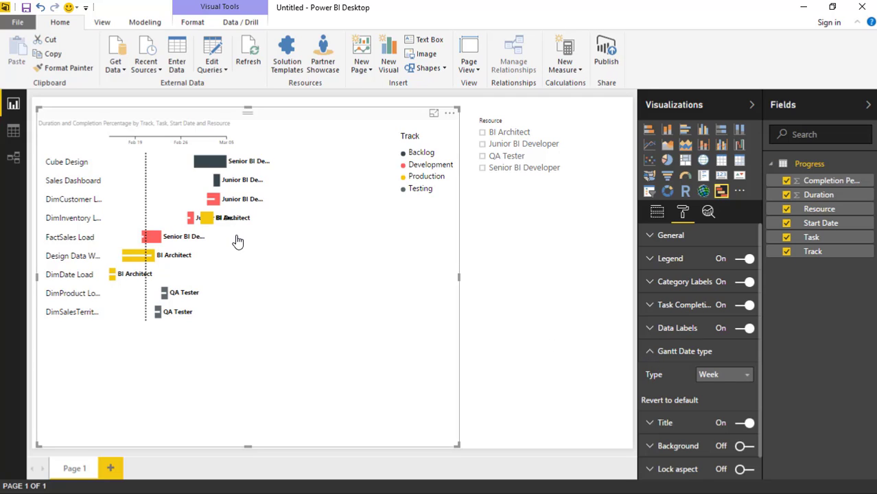
pyautogui.click(592, 158)
pyautogui.moveTo(471, 201); pyautogui.dragTo(542, 216)
pyautogui.click(553, 157)
pyautogui.click(401, 294)
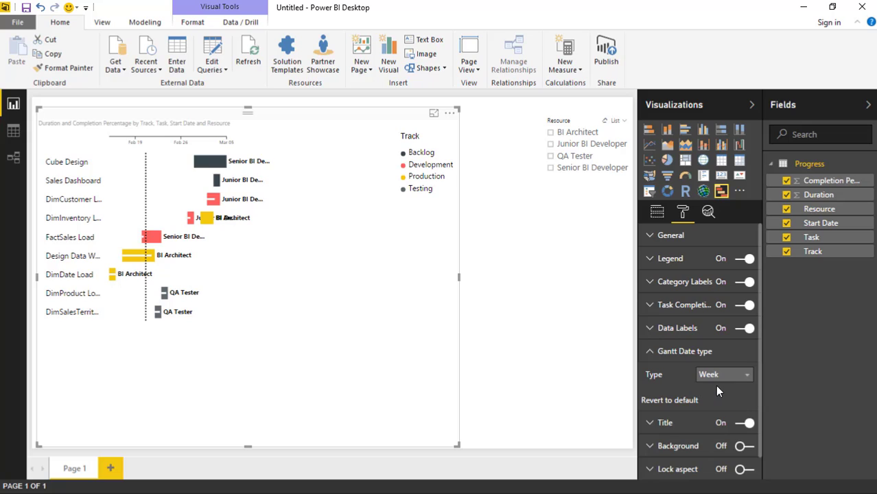
# Set the Gantt date type to Day and widen the chart to the right
pyautogui.click(745, 375)
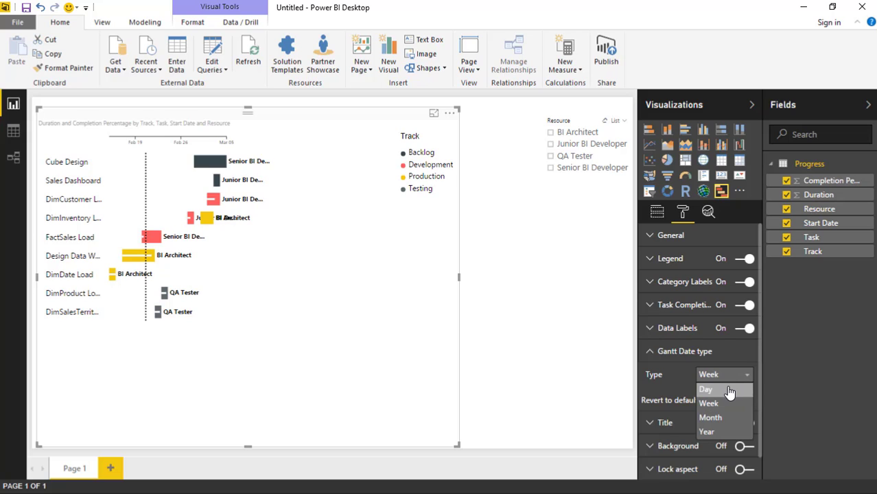
pyautogui.click(723, 389)
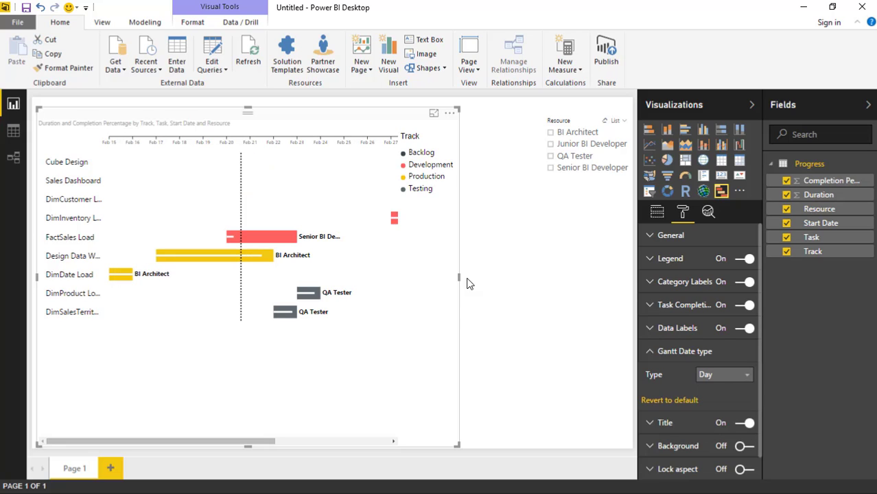
pyautogui.moveTo(459, 278); pyautogui.dragTo(506, 277)
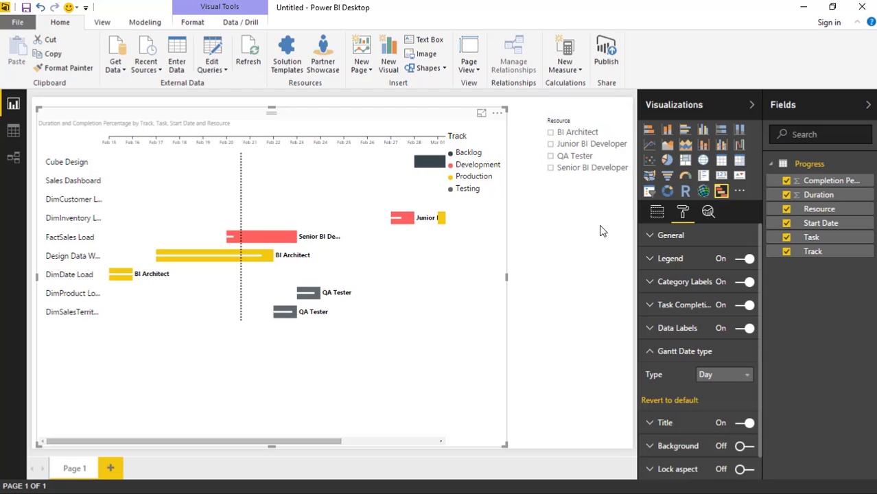
# Delete the Resource slicer and stretch the Gantt chart to the full page width
pyautogui.click(595, 201)
pyautogui.press('Delete')
pyautogui.click(468, 295)
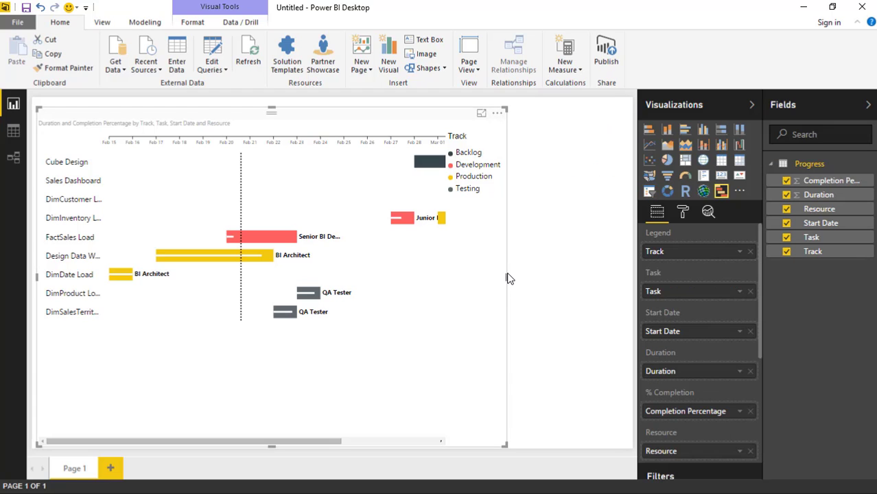
pyautogui.moveTo(509, 278); pyautogui.dragTo(644, 265)
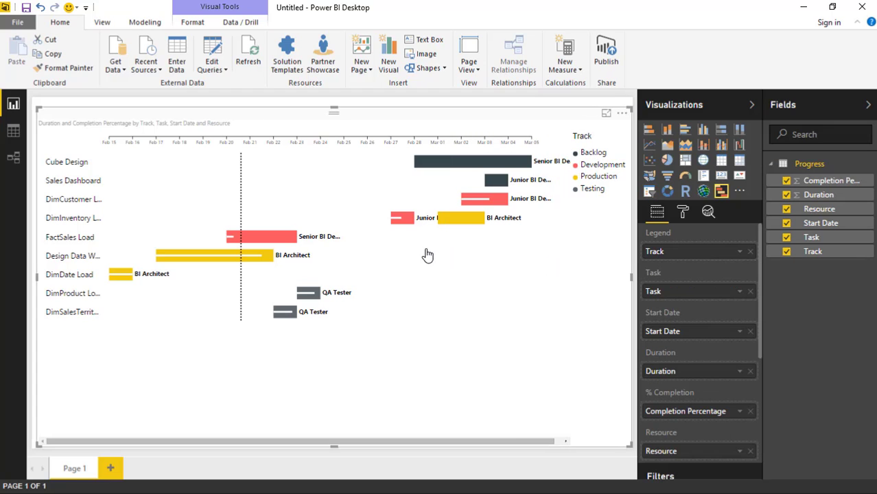
pyautogui.moveTo(338, 241)
# Return the Gantt date type to Day after previewing Month and Year
pyautogui.click(685, 217)
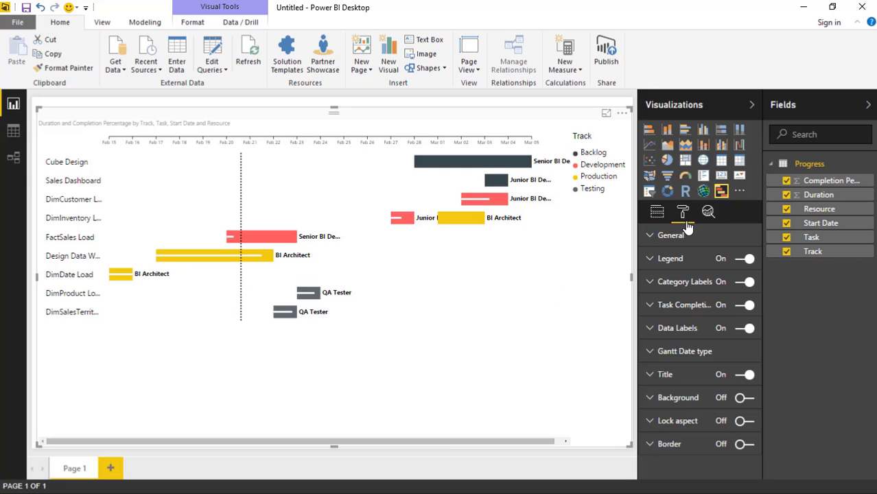
pyautogui.click(652, 354)
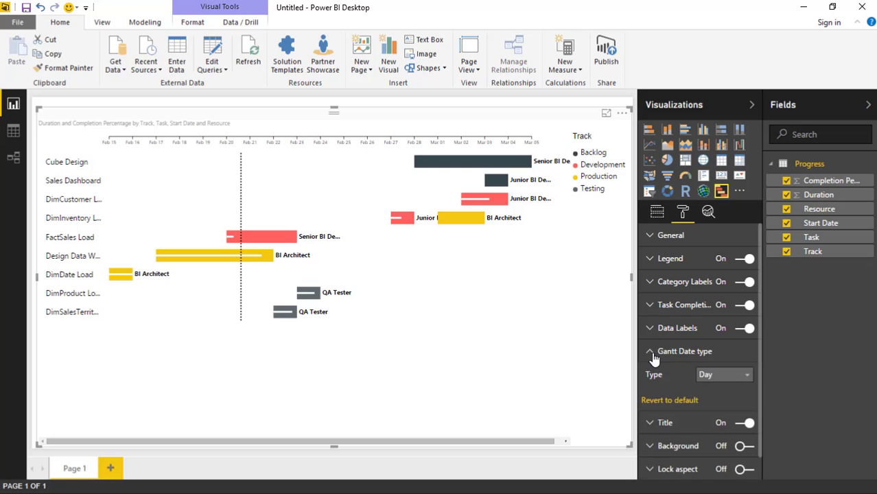
pyautogui.click(720, 374)
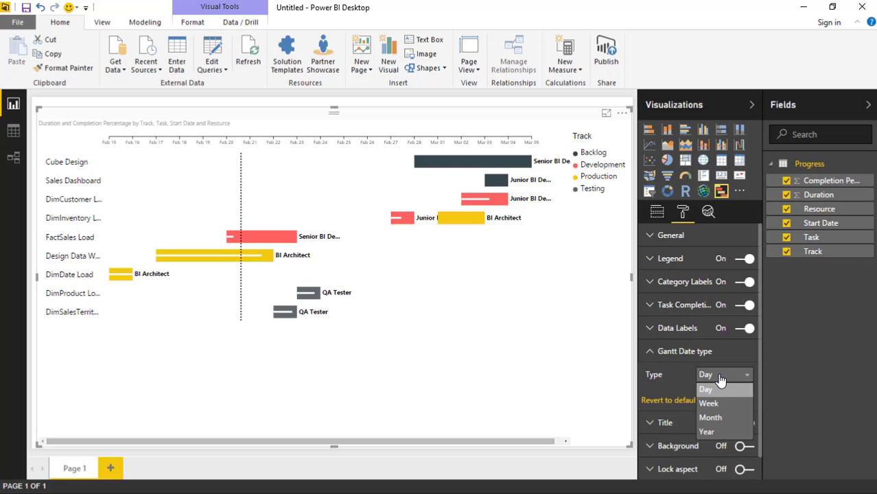
pyautogui.click(727, 418)
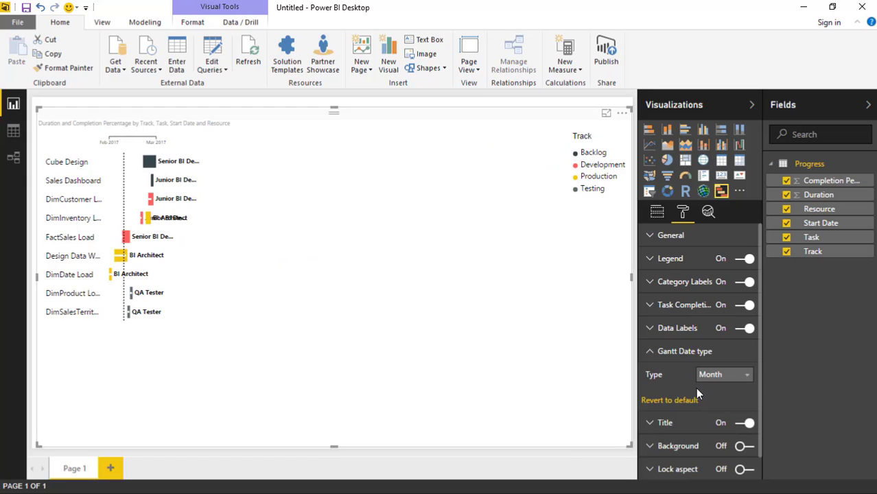
pyautogui.click(743, 381)
pyautogui.click(731, 432)
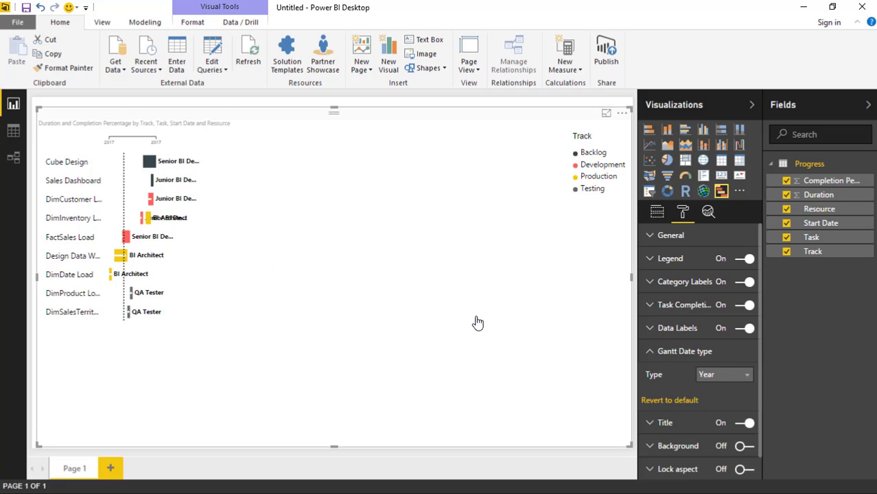
pyautogui.click(741, 381)
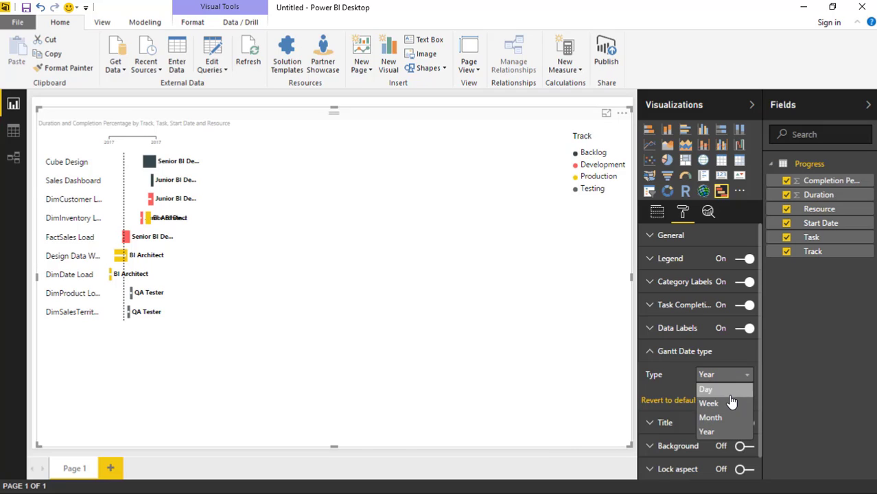
pyautogui.click(730, 390)
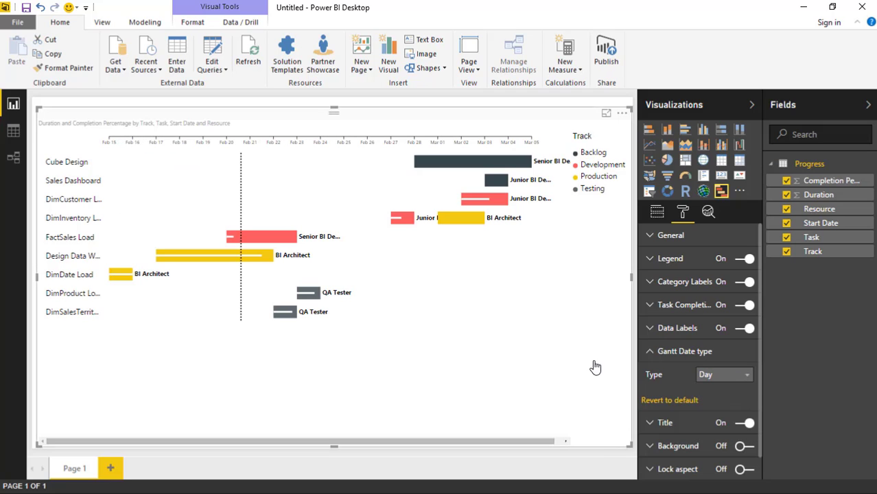
pyautogui.click(644, 351)
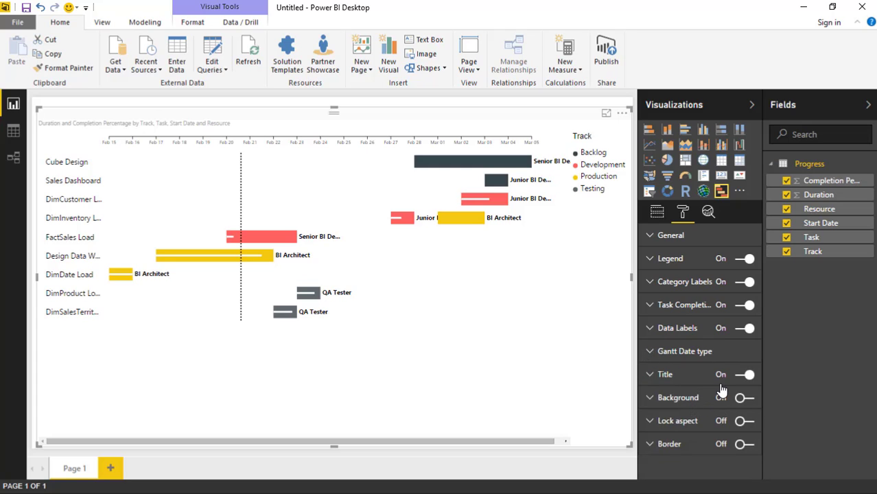